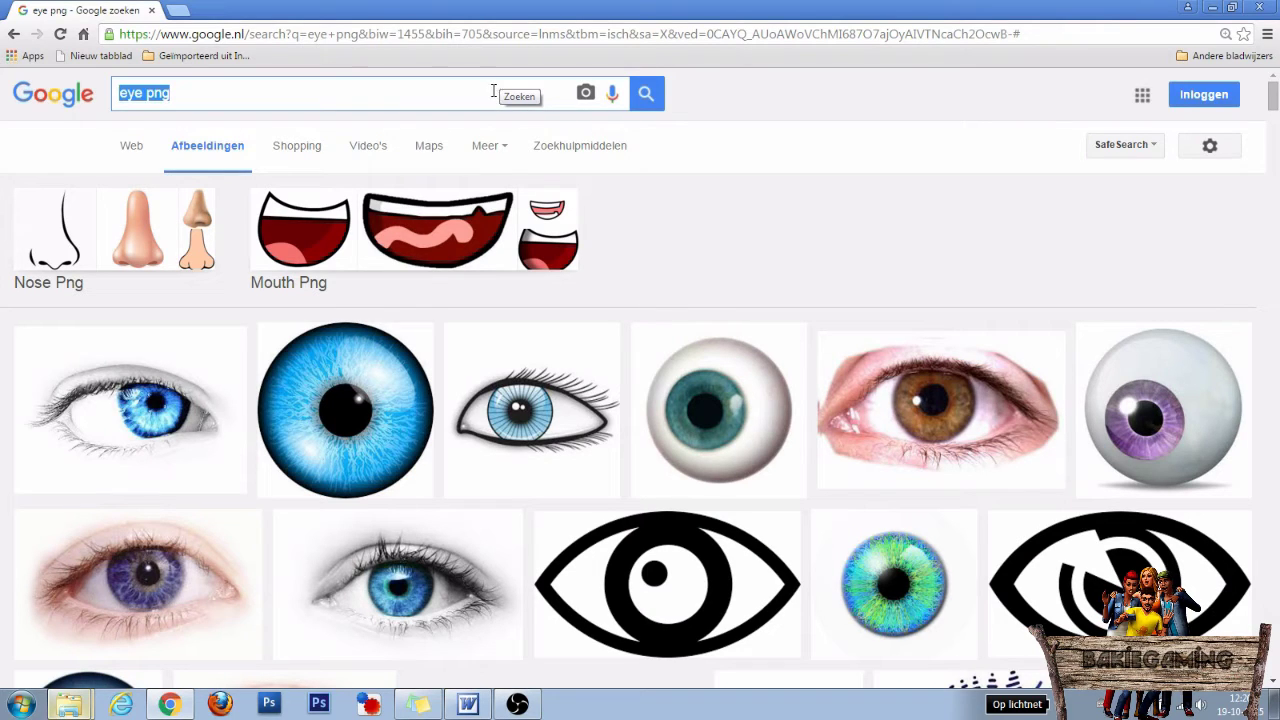
Open the blue iris image from the eye png search at full size and save it to disk.
click(185, 93)
drag(185, 93, 118, 93)
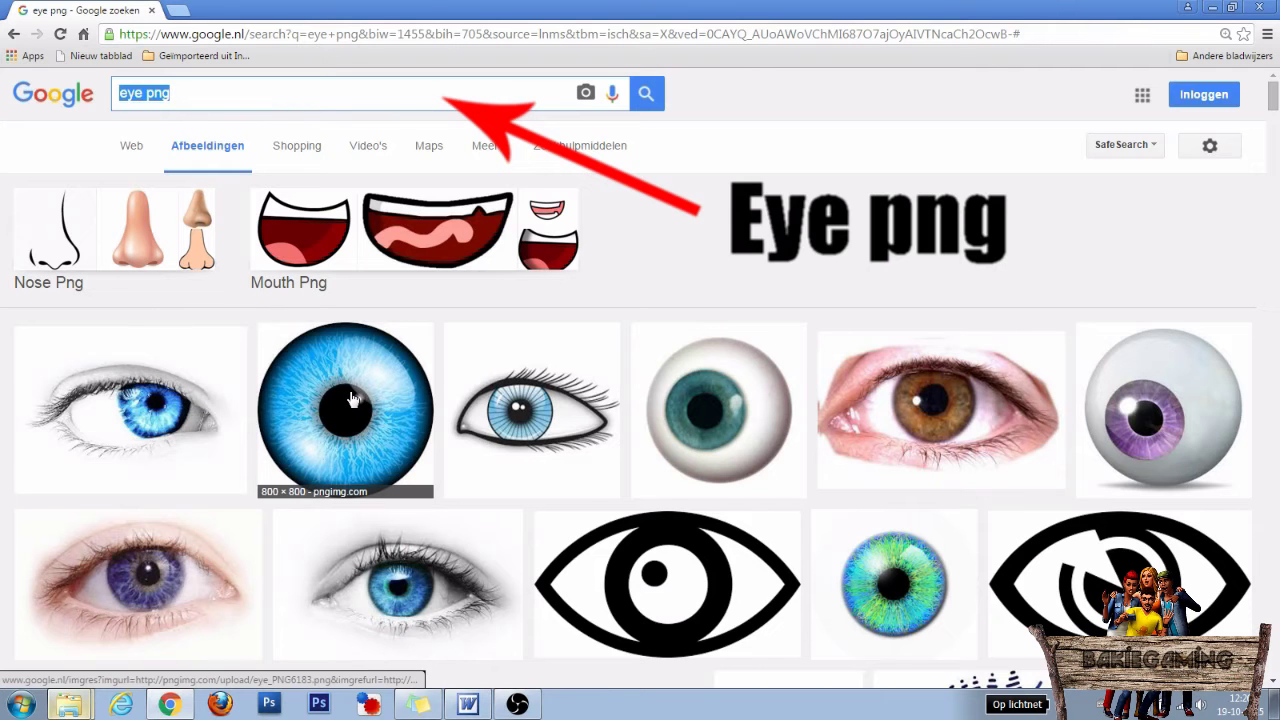
click(347, 418)
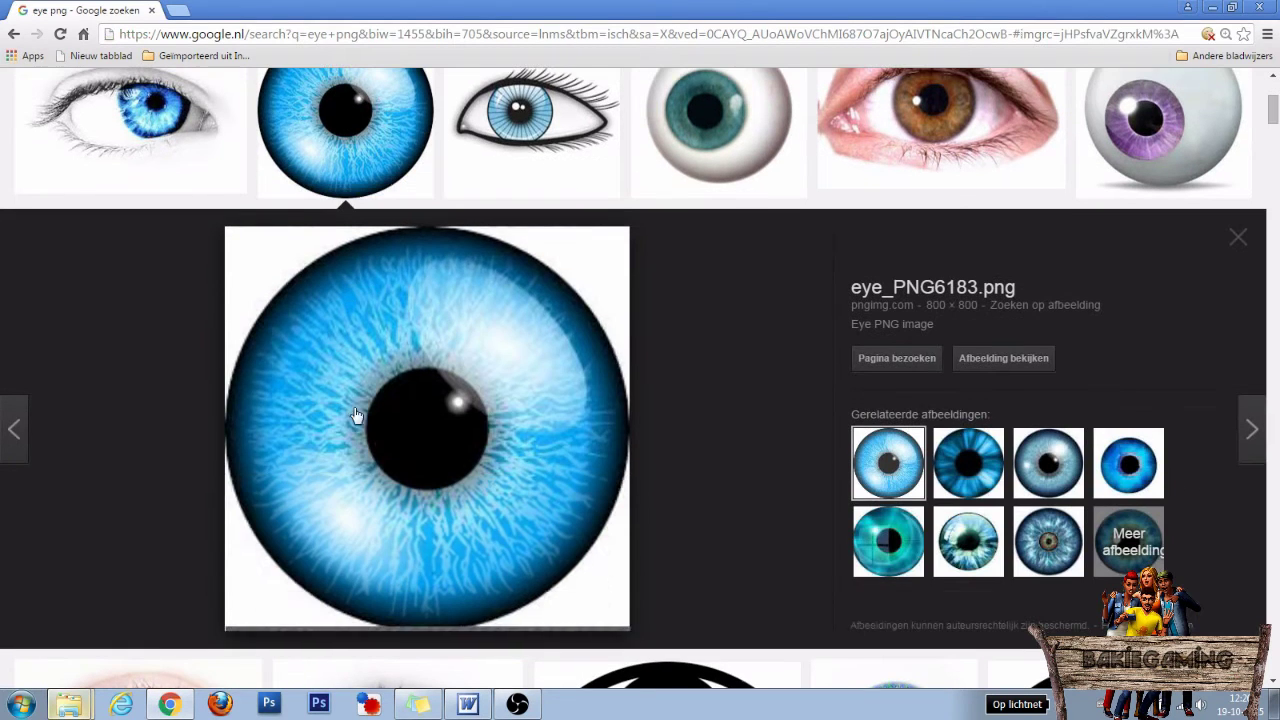
click(1006, 358)
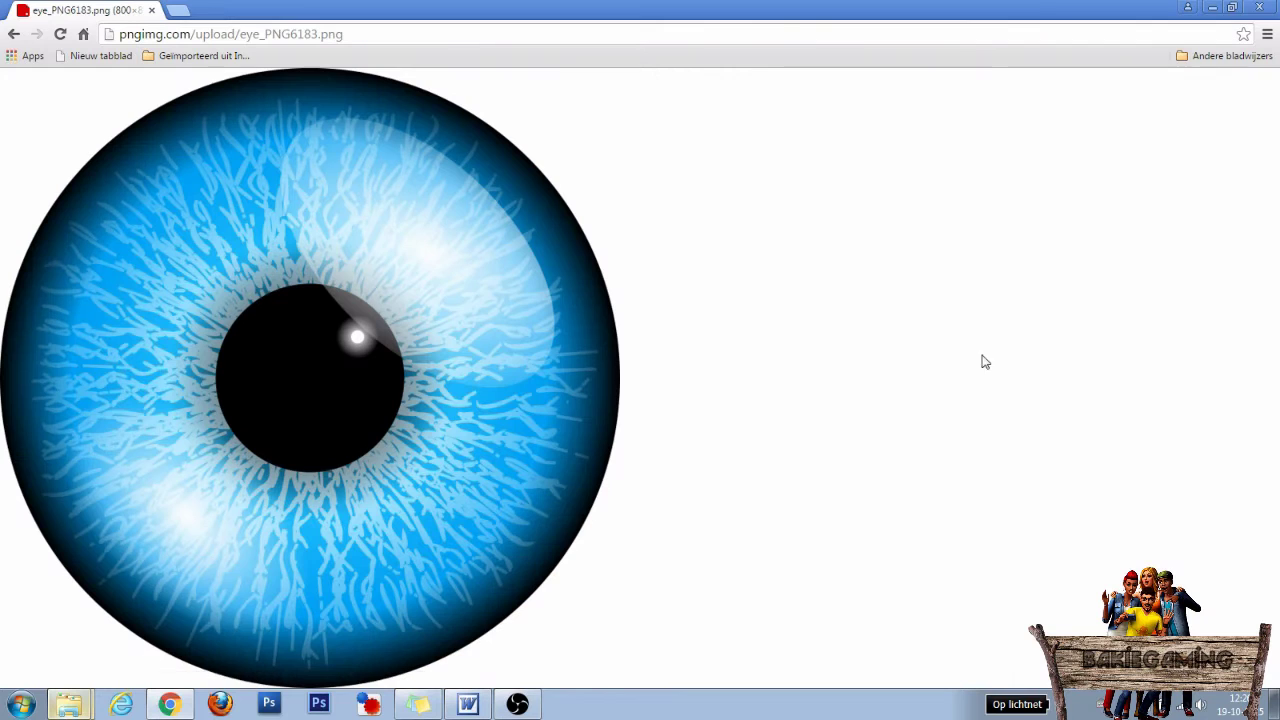
right_click(279, 260)
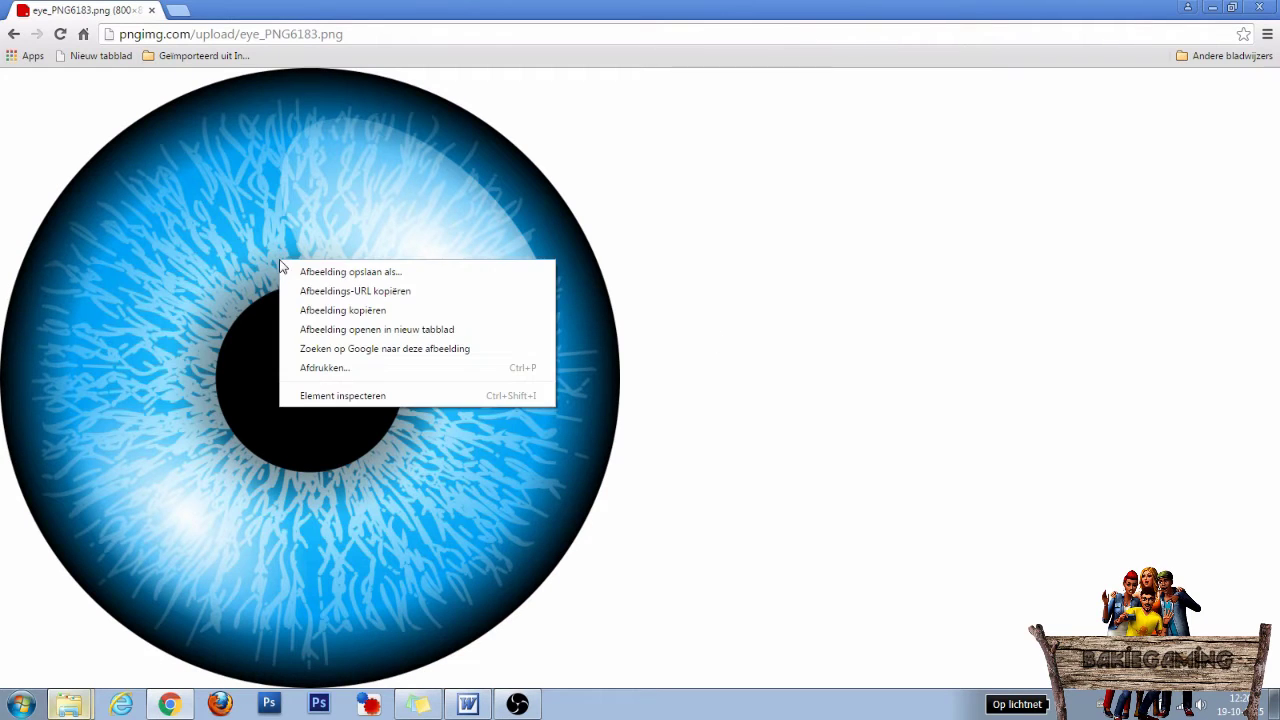
click(331, 273)
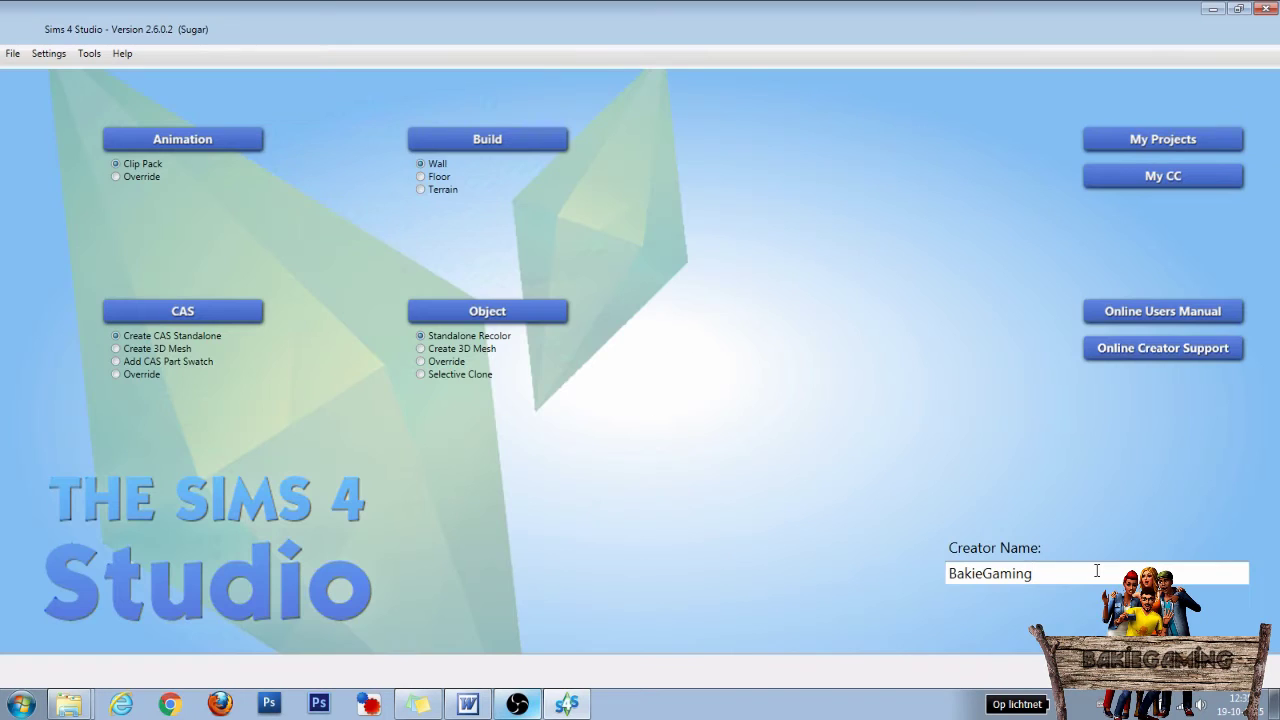
Start a standalone CAS item filtered to Male, Adult, Clothing Top and search 'shirtteeshort'.
drag(1096, 572, 948, 573)
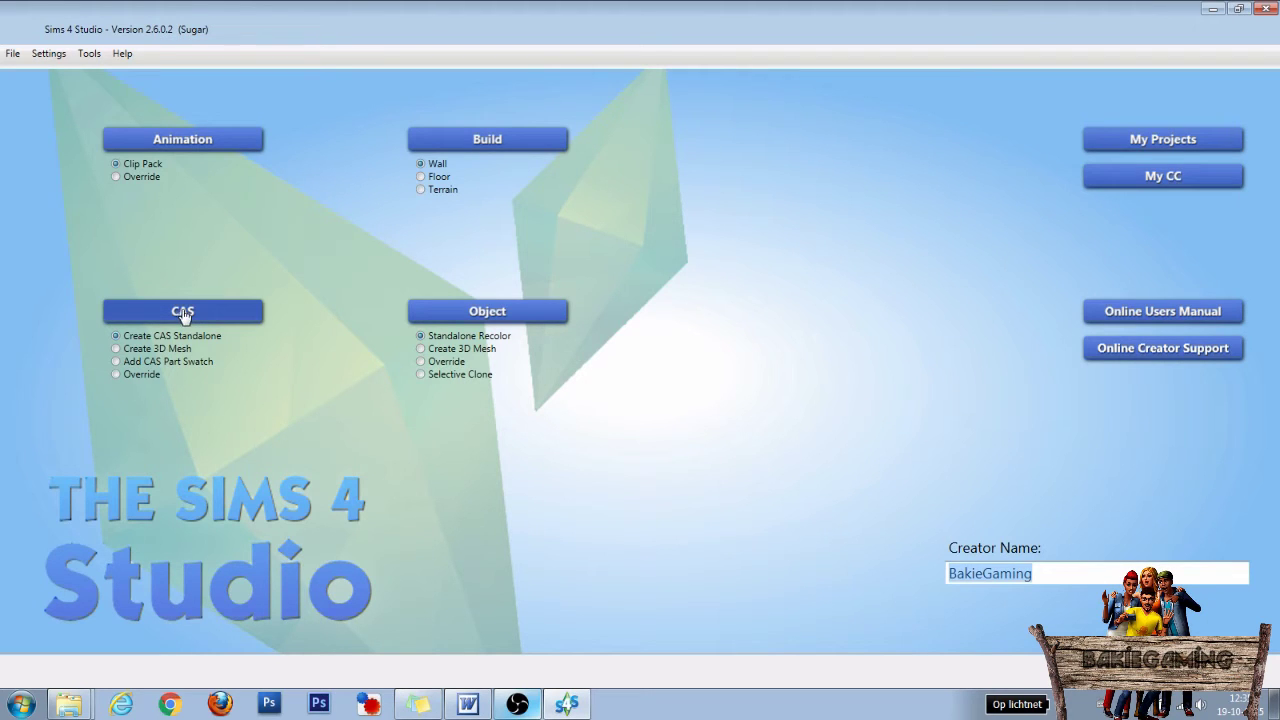
click(184, 313)
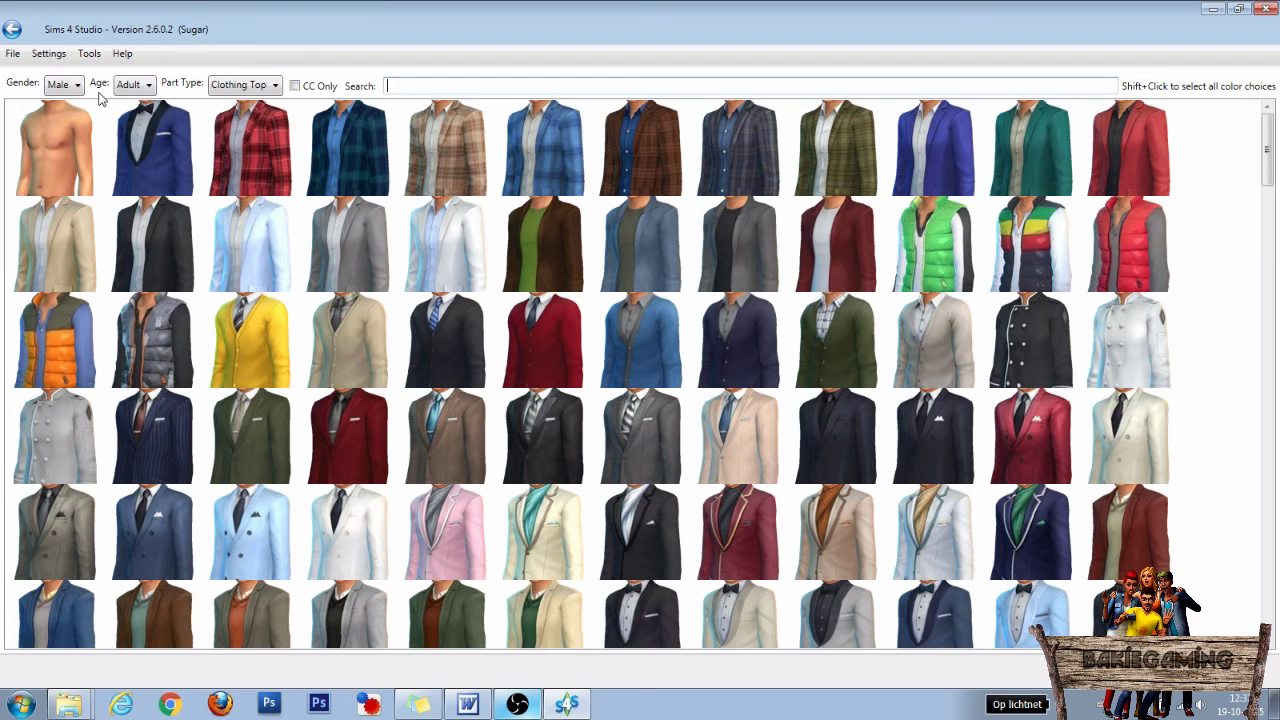
click(76, 86)
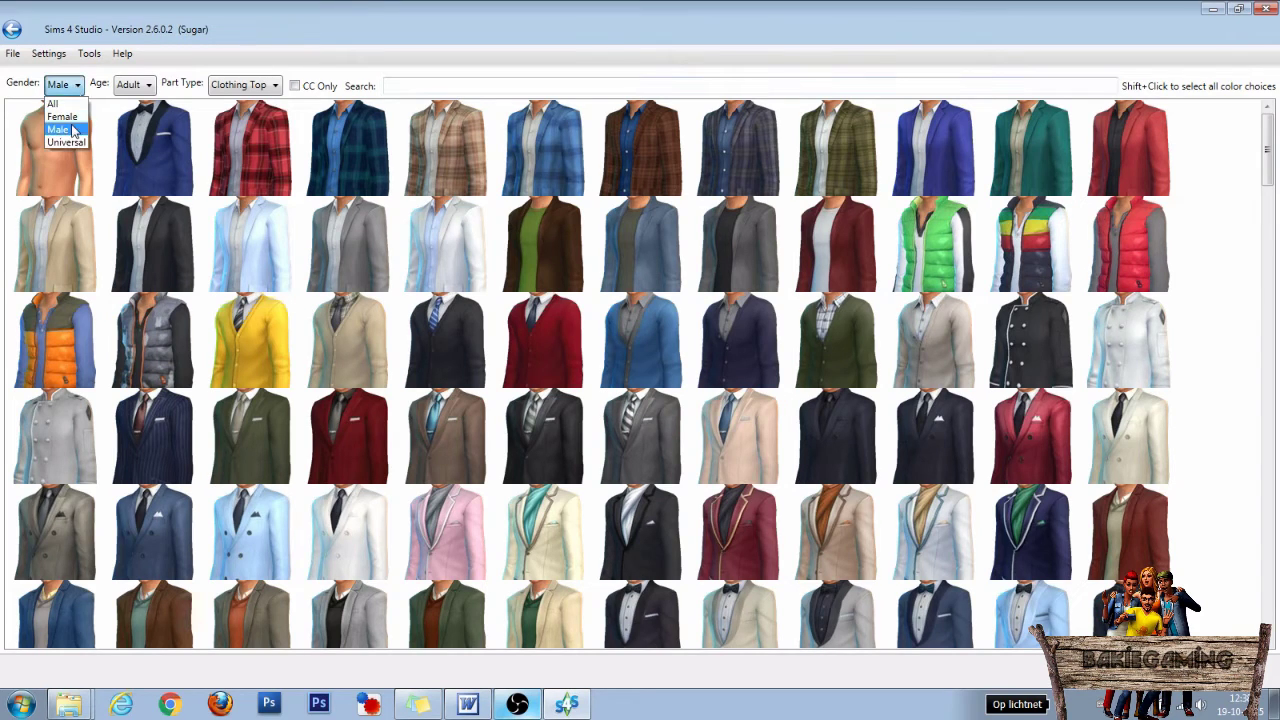
click(152, 88)
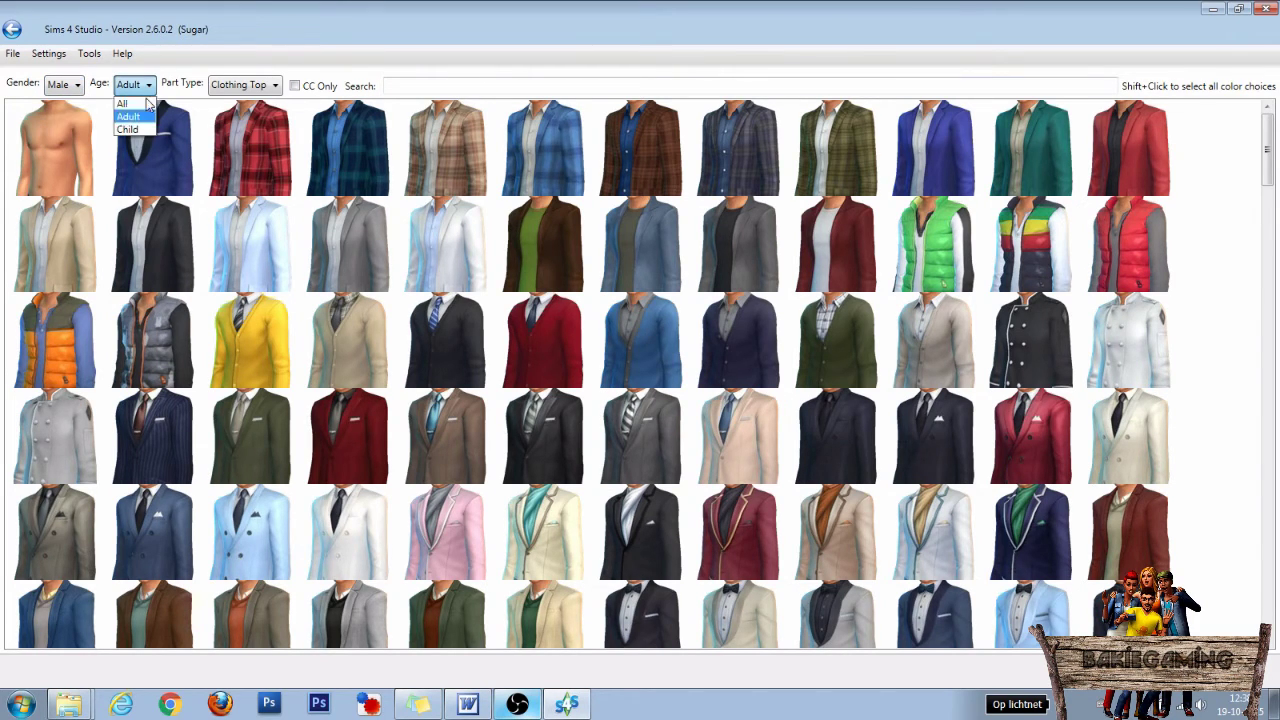
click(274, 88)
click(275, 89)
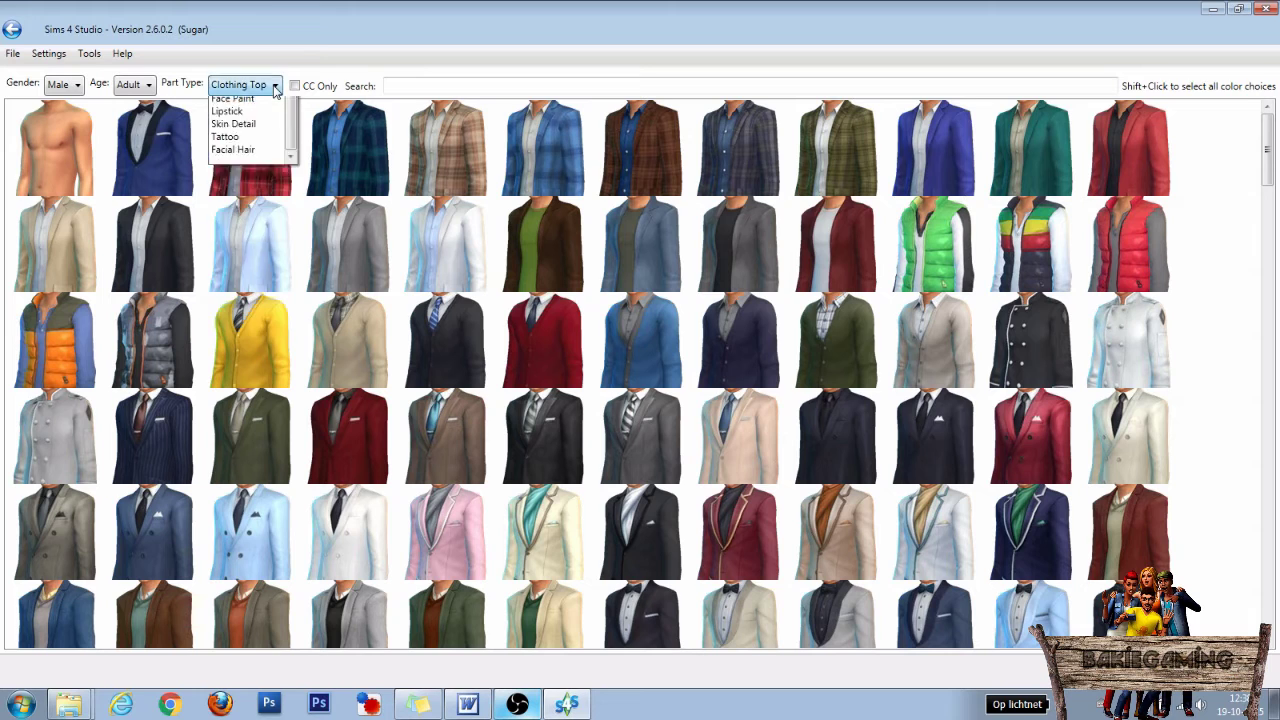
click(279, 93)
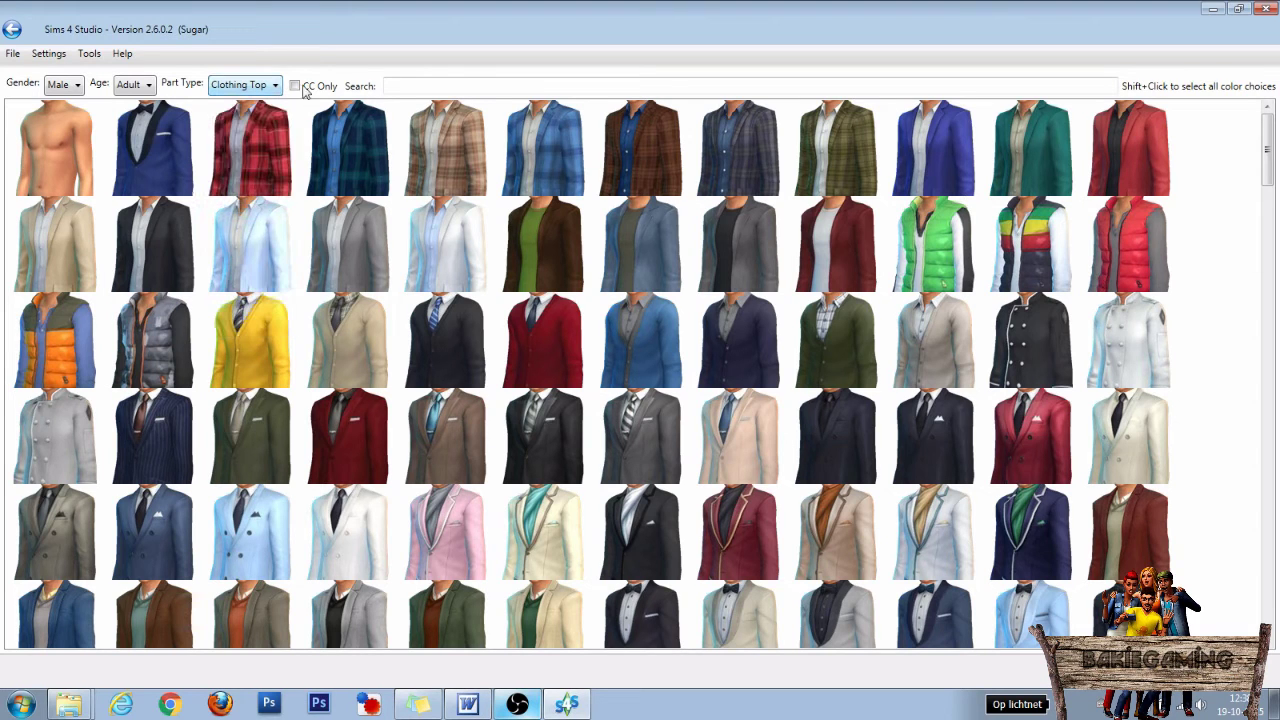
click(455, 84)
text(shirtteeshort)
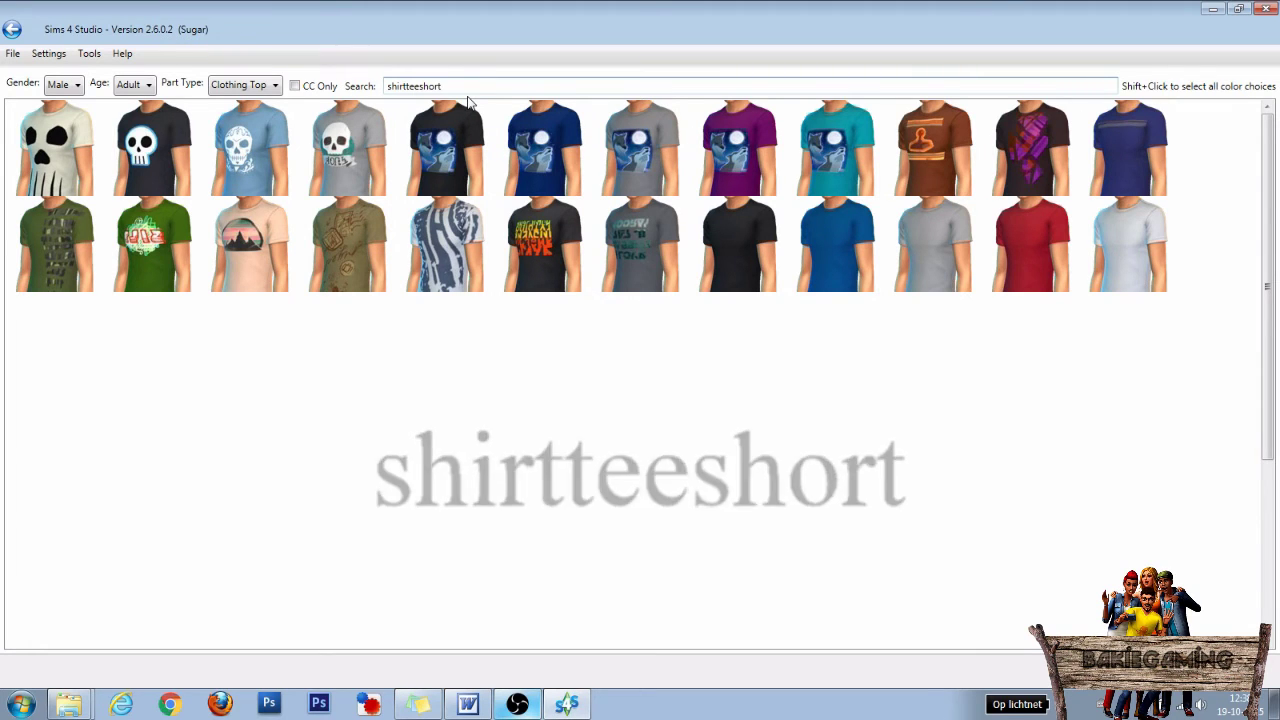
Base the package on the plain black tee and save it as BakieGaming_ImageOnClothing_Tutorial.
click(738, 250)
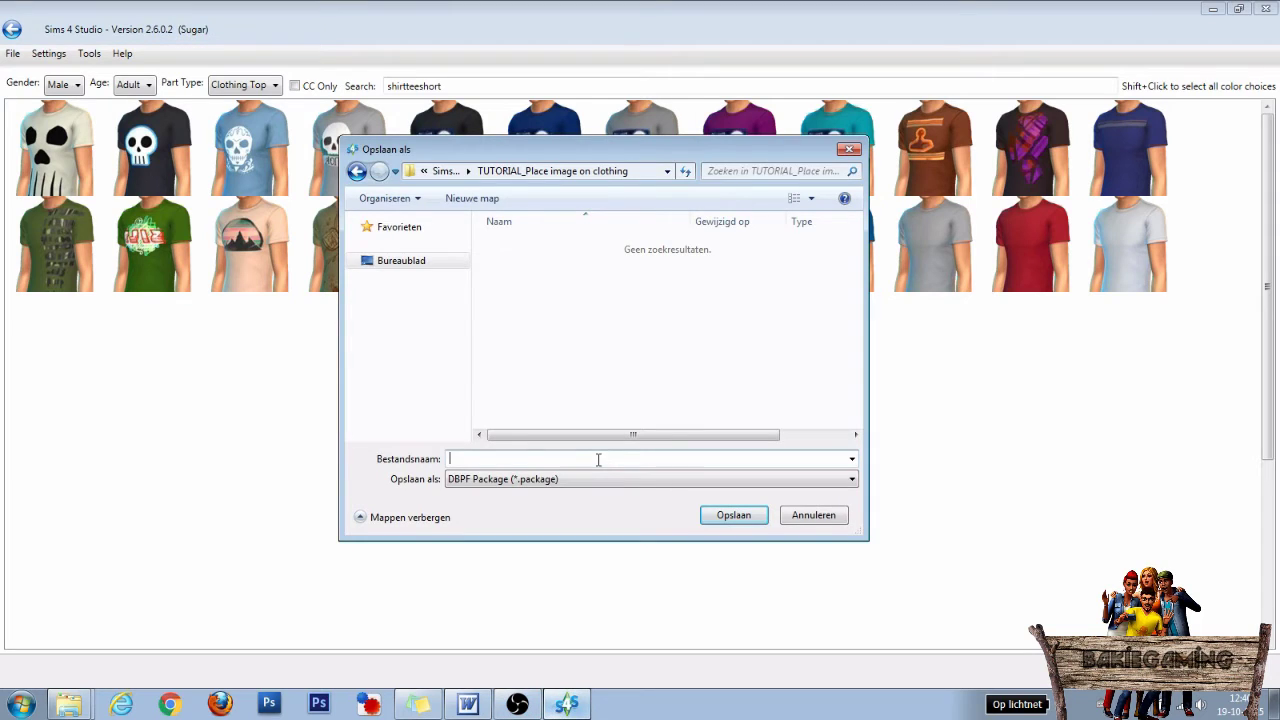
text(BakieGaming_ImageOnClothing_Tutorial)
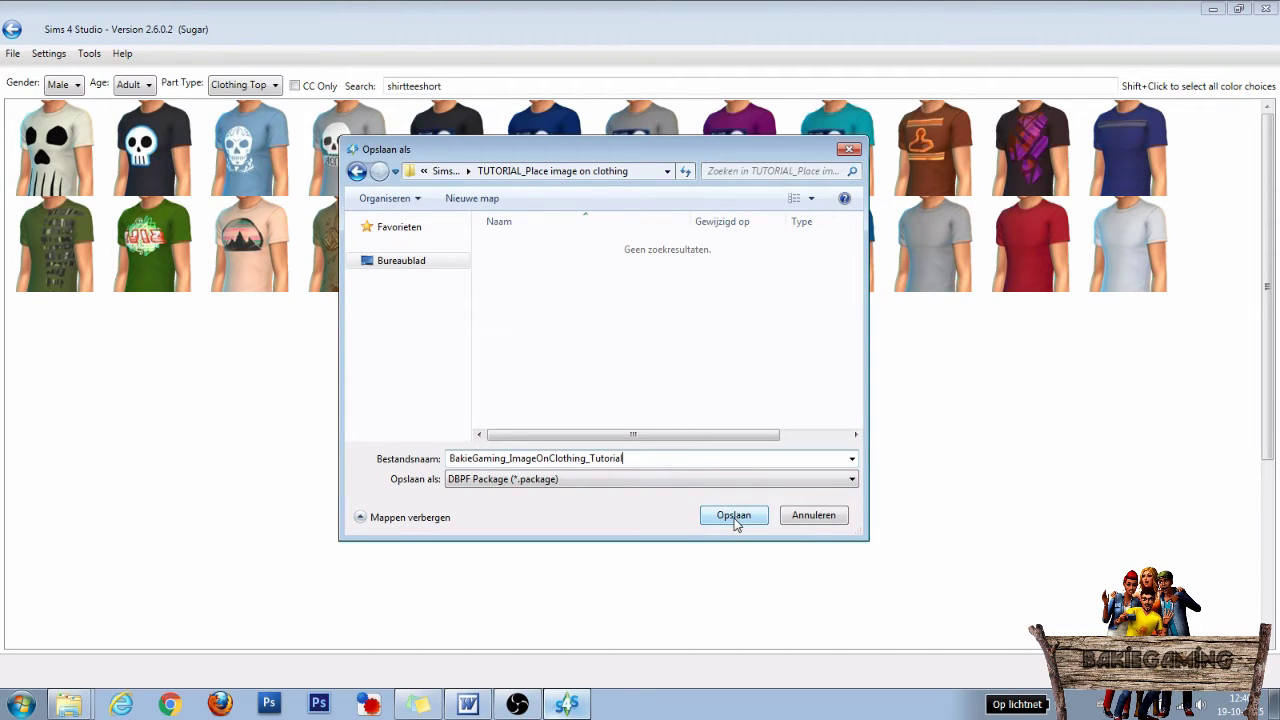
click(735, 516)
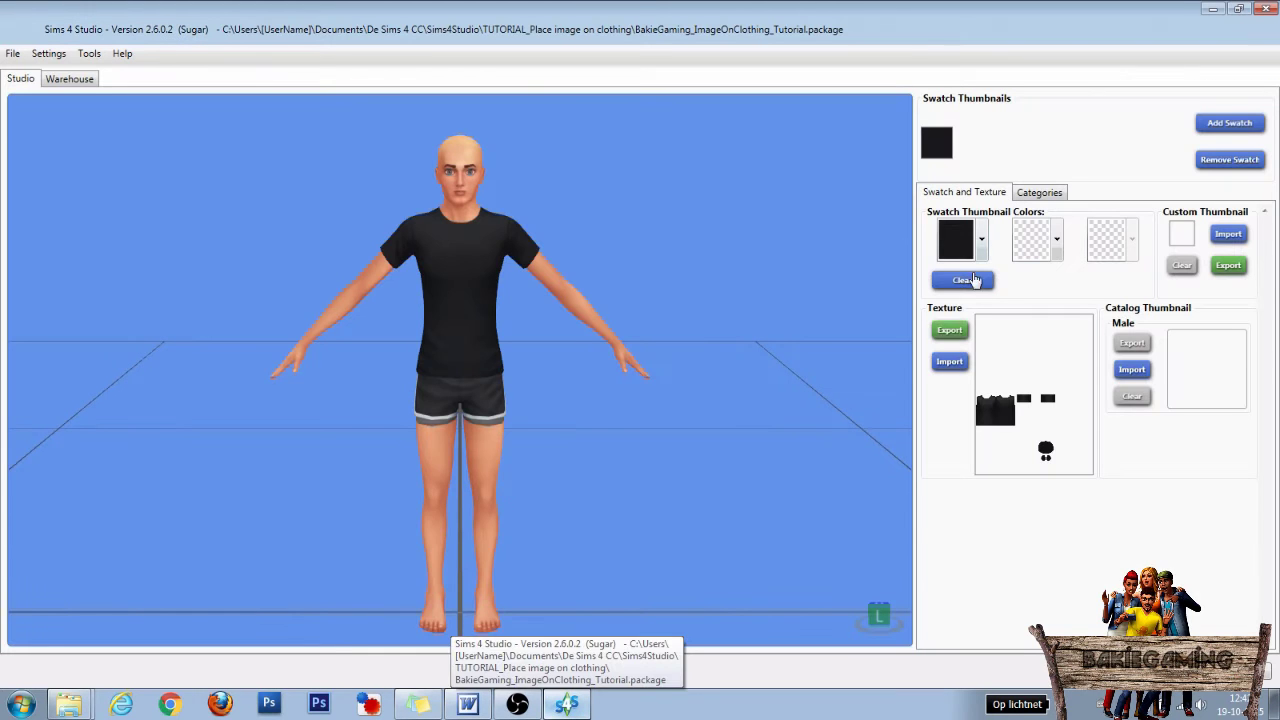
Export the tee's original texture as Original_Shirt.
click(949, 334)
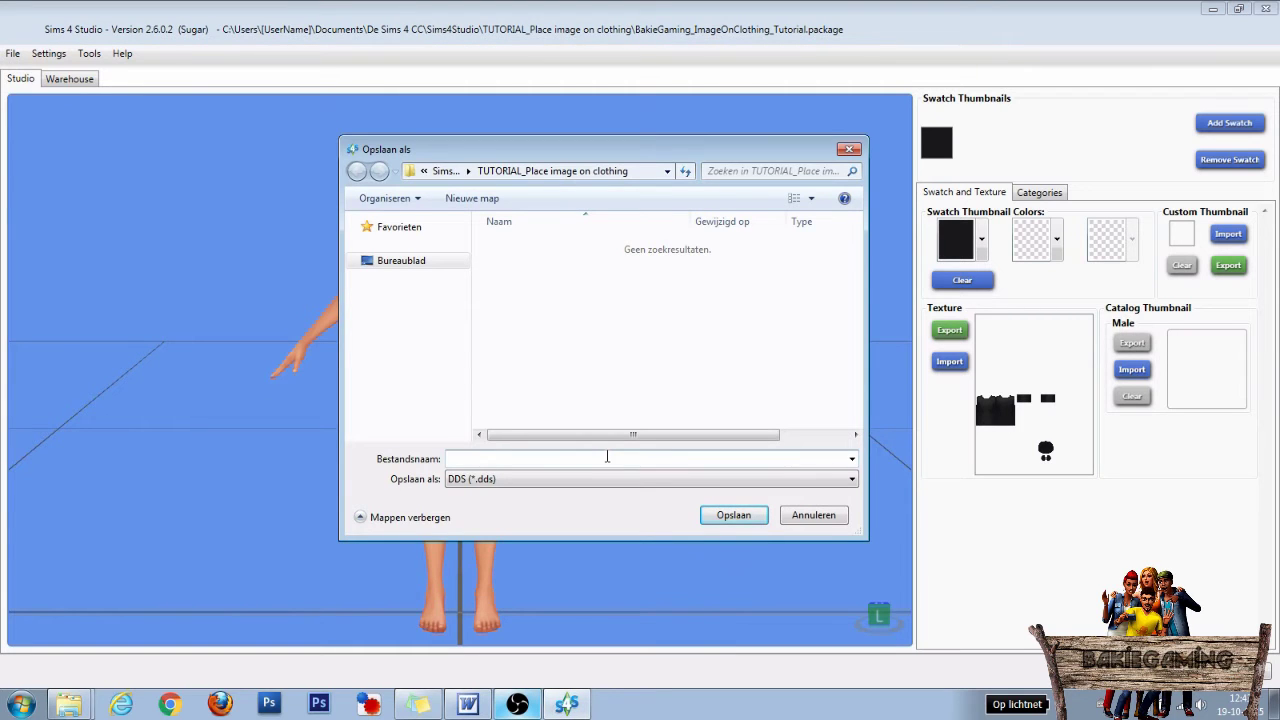
text(Original_Shirt)
click(741, 520)
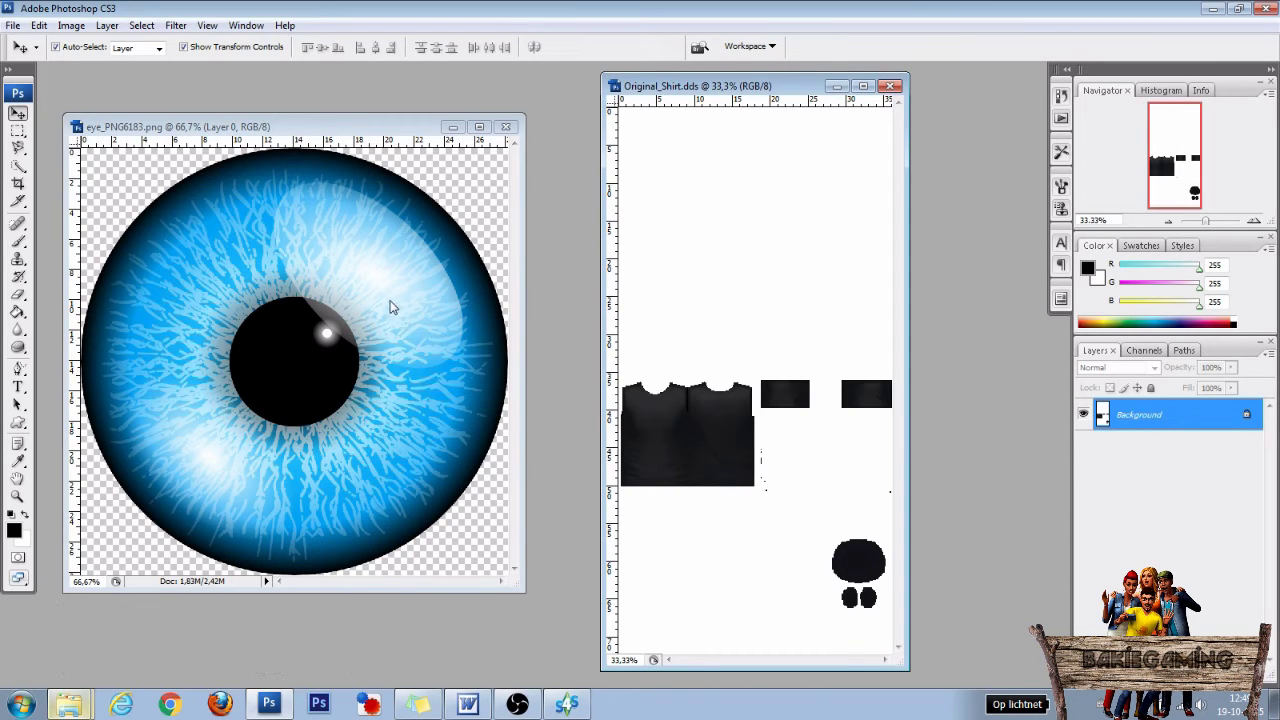
Copy the eye onto Original_Shirt as a new layer, close the eye image, maximize the shirt.
drag(366, 271, 789, 385)
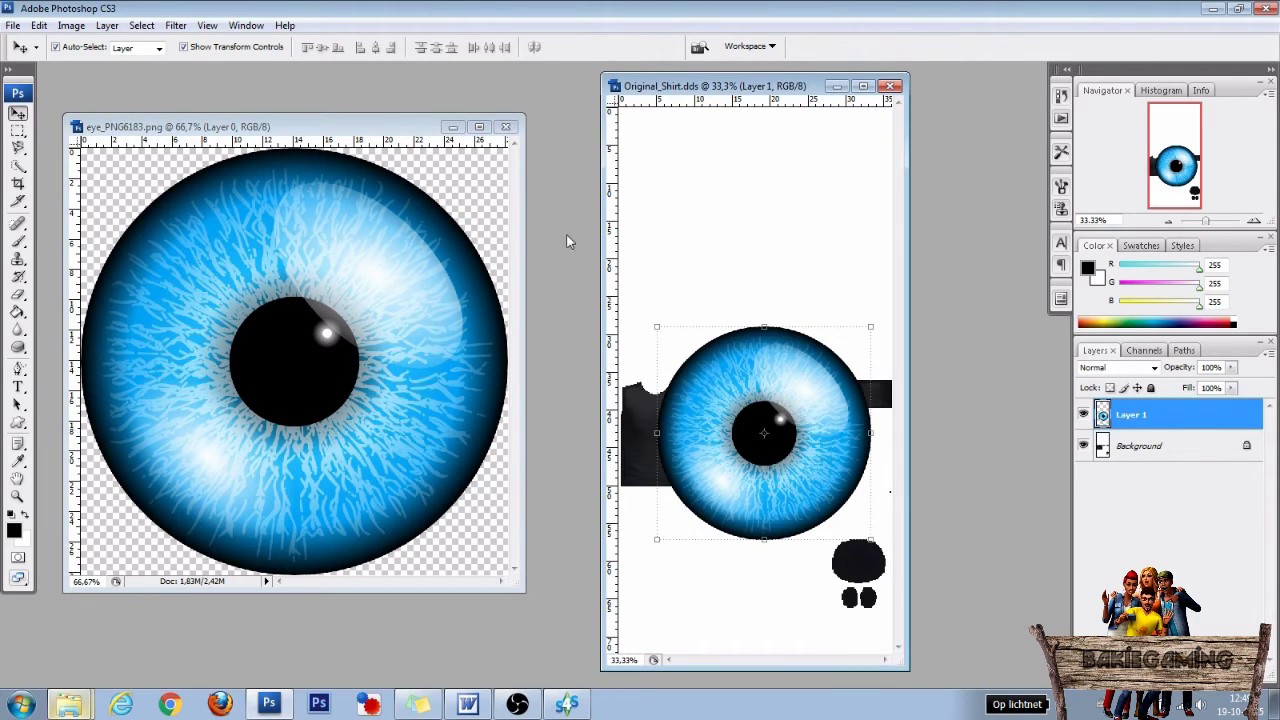
click(506, 129)
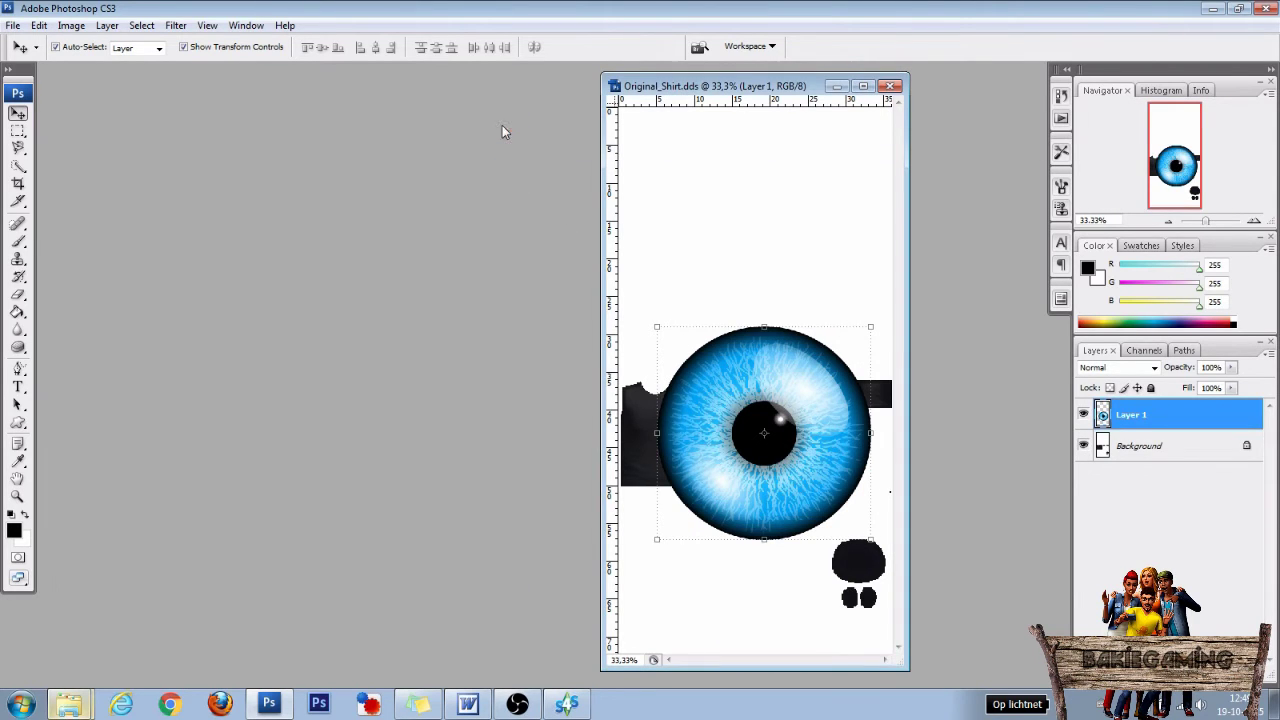
click(866, 88)
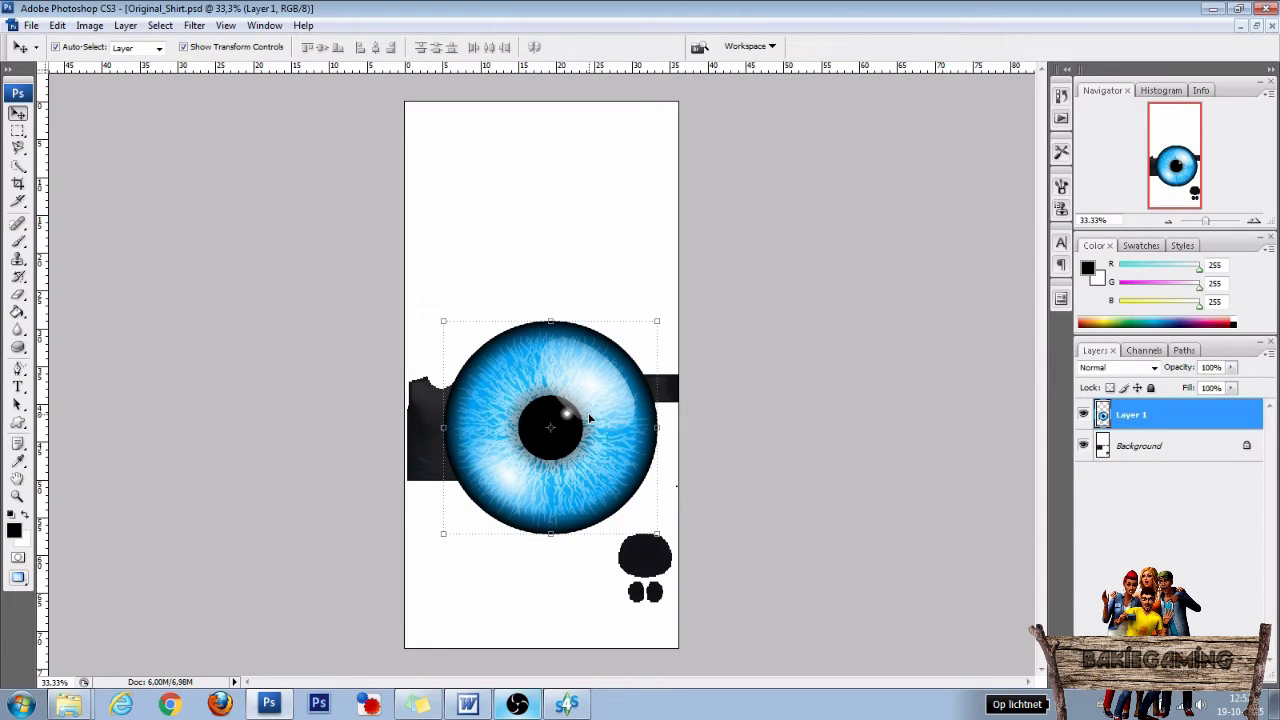
Free-transform the eye to about a fifth of its size and place it on the shirt front.
key(ctrl+t)
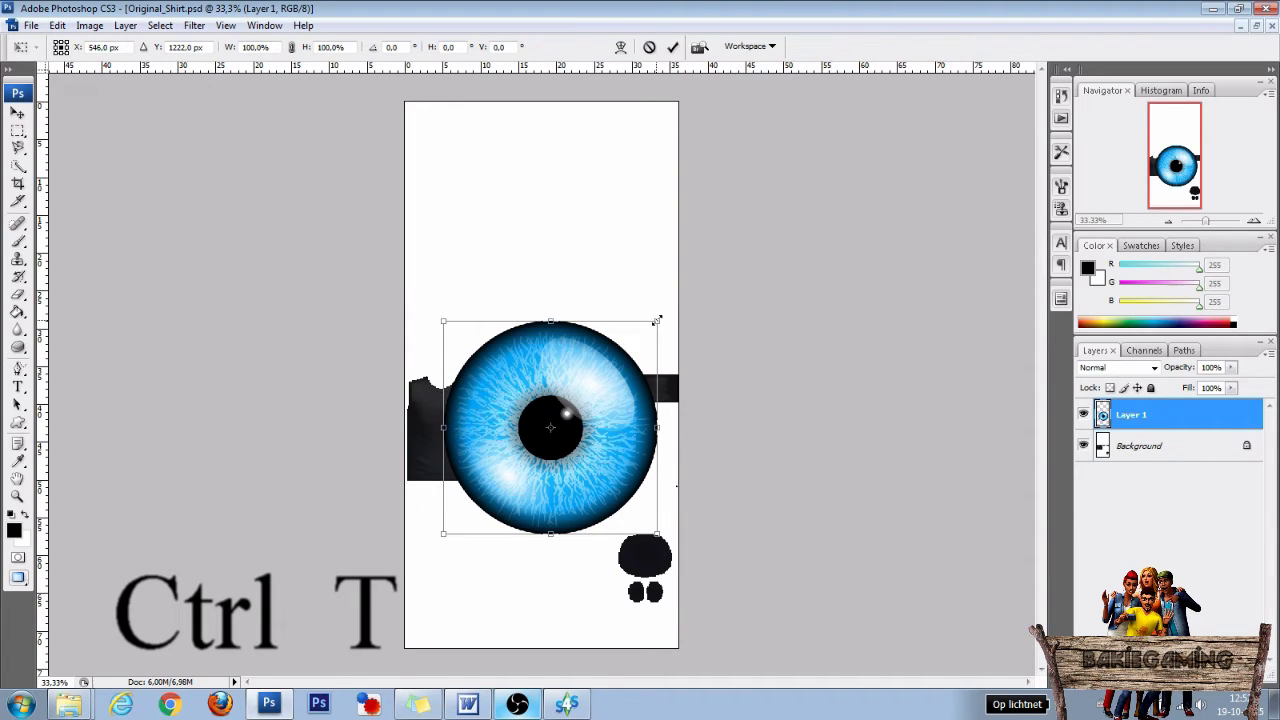
mouse_move(656, 320)
mouse_down()
mouse_move(537, 465)
mouse_move(466, 430)
mouse_up()
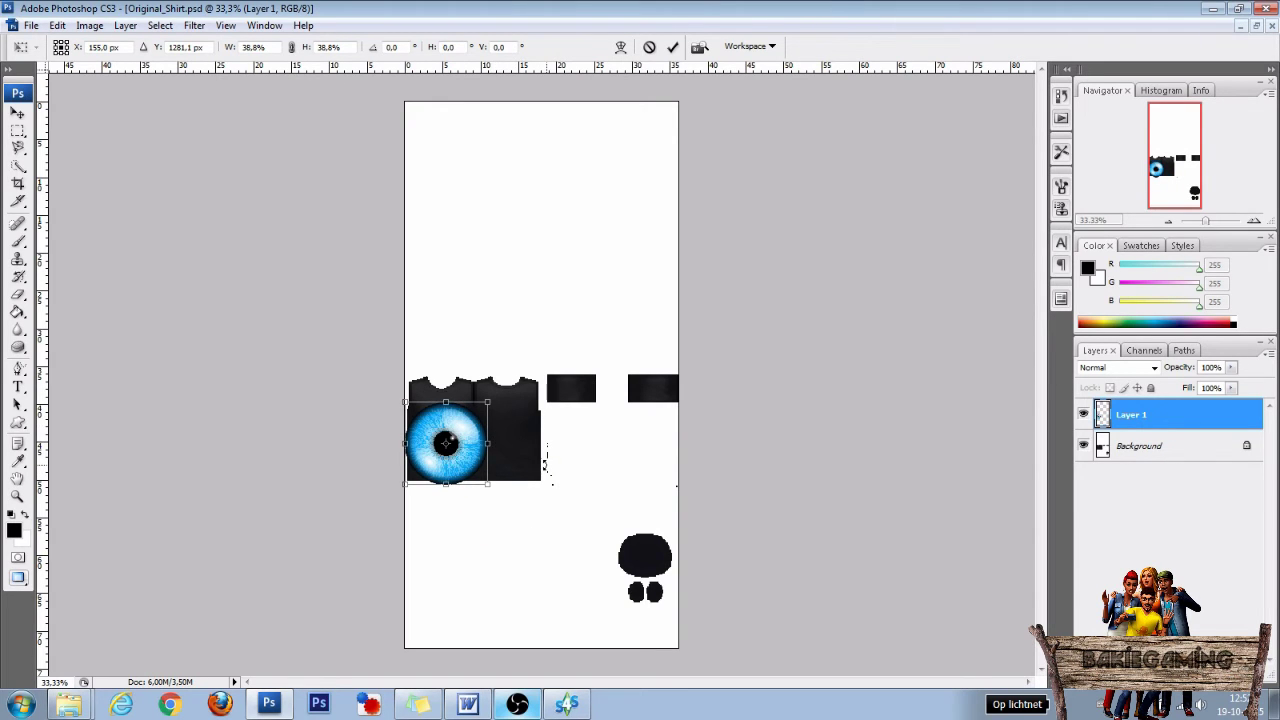
alt+scroll(540, 465, up, 1)
alt+scroll(535, 468, up, 3)
alt+scroll(530, 472, up, 2)
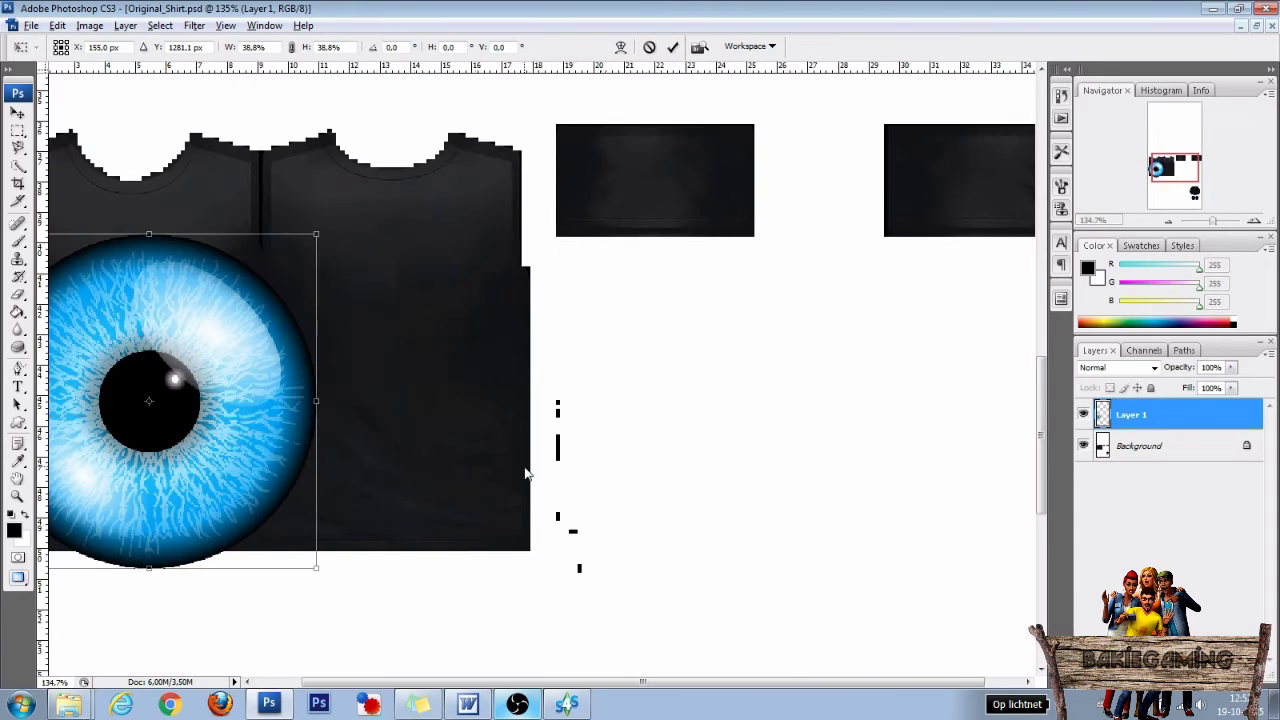
key(alt+space)
key(Escape)
drag(400, 371, 648, 366)
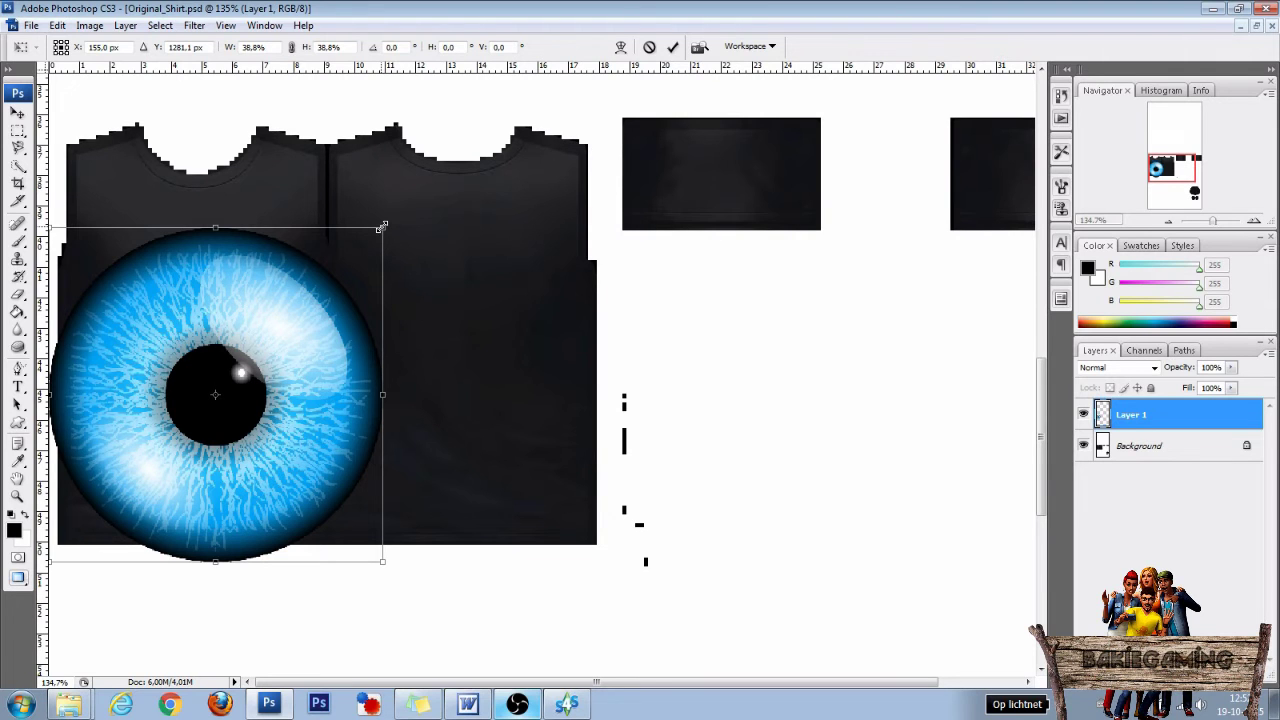
drag(383, 229, 233, 378)
drag(169, 440, 213, 370)
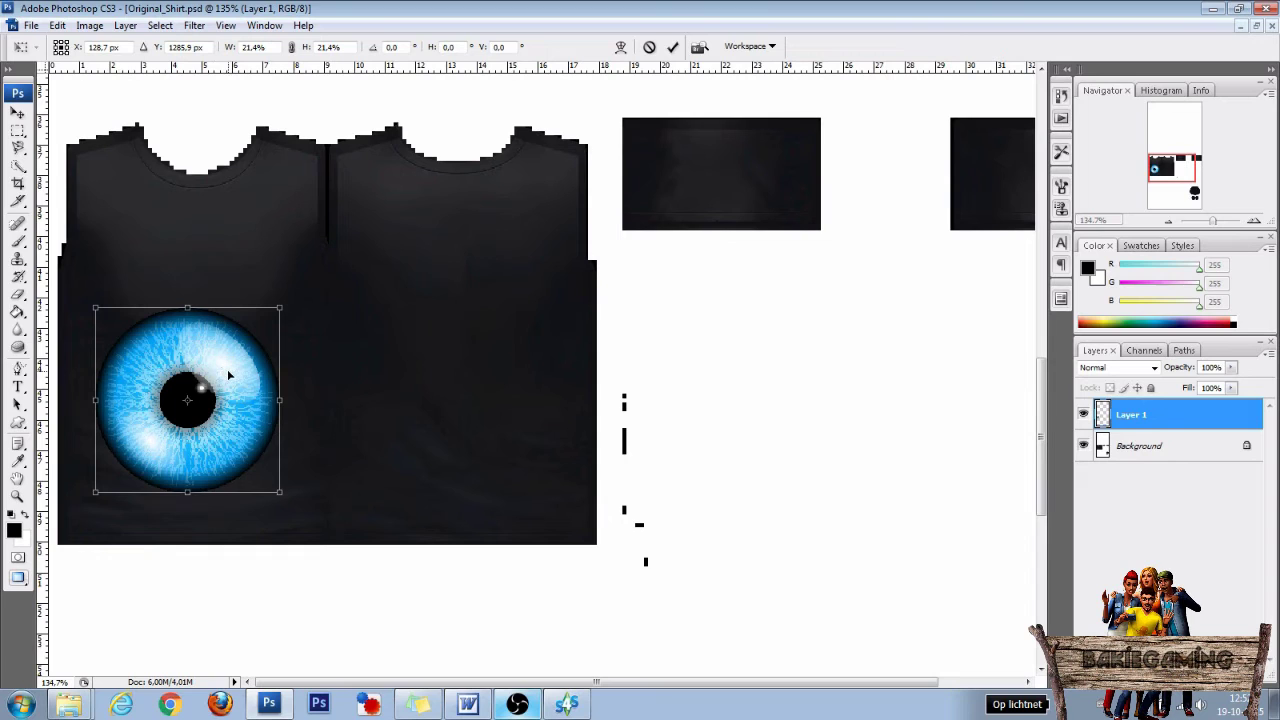
key(Return)
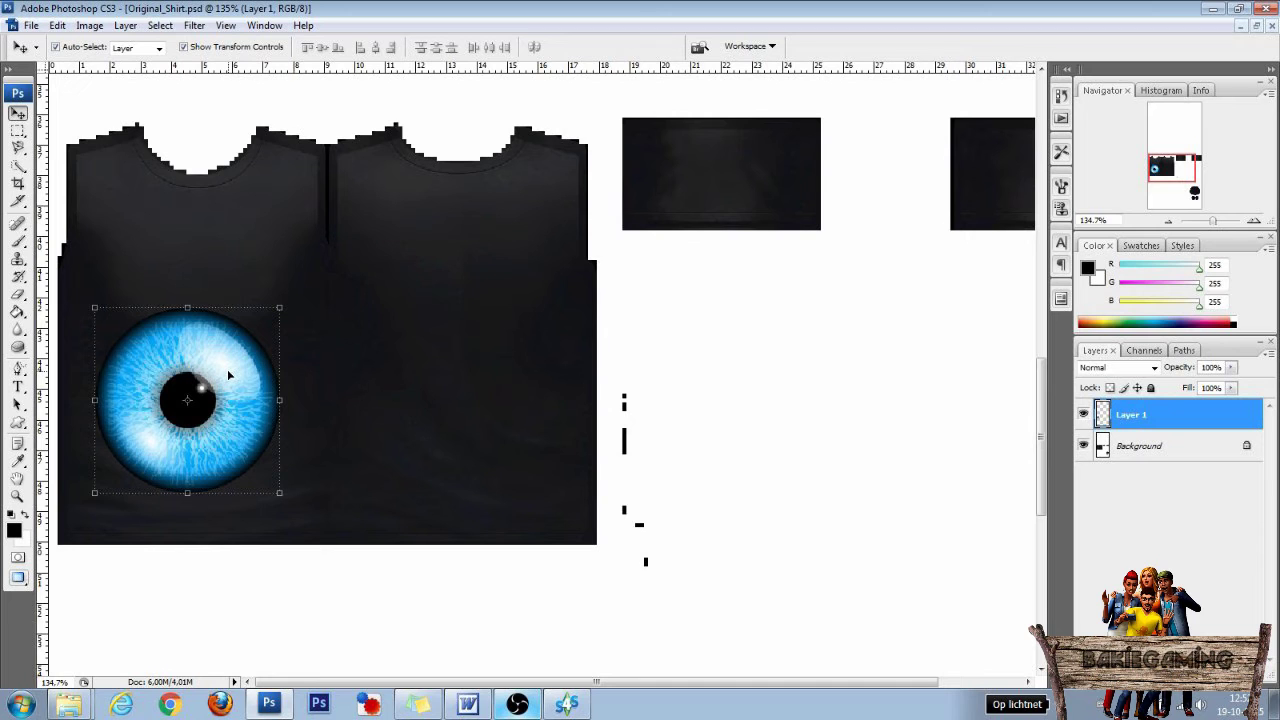
Save the eye shirt texture as New_Shirt.psd.
click(31, 25)
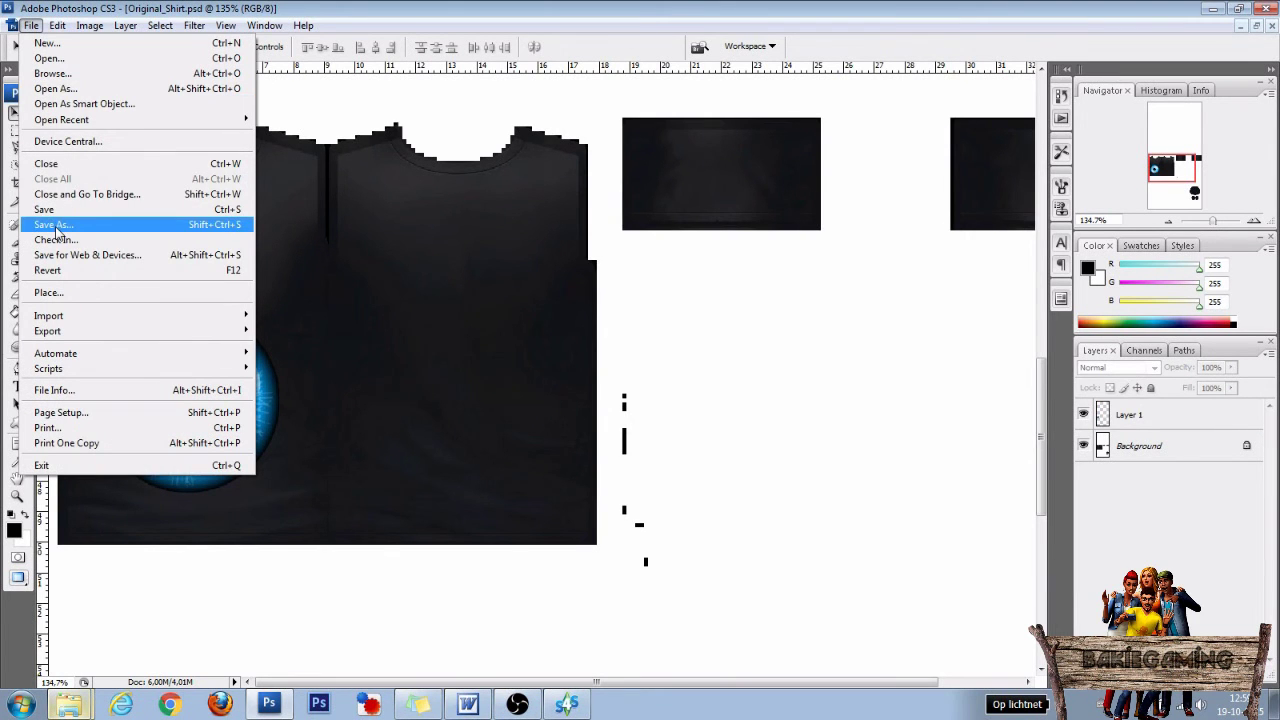
click(57, 228)
key(shift+Right)
key(shift+Right)
key(shift+Right)
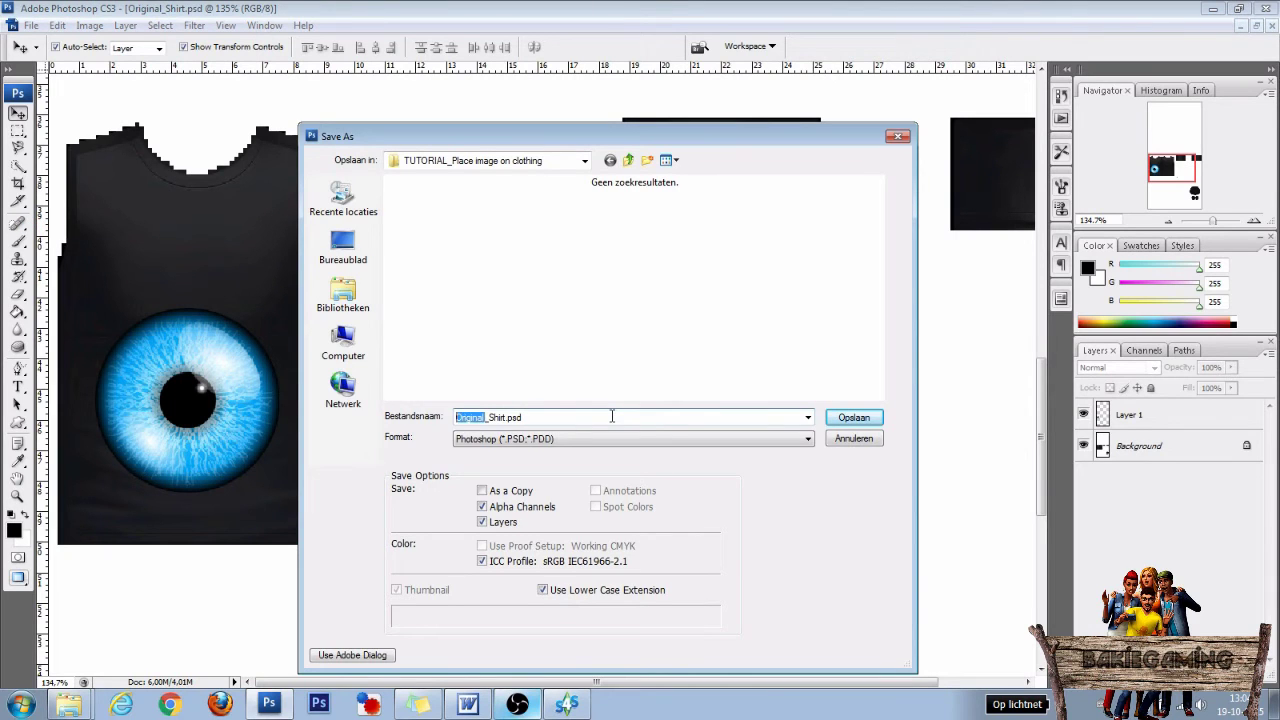
text(New)
click(836, 424)
click(830, 226)
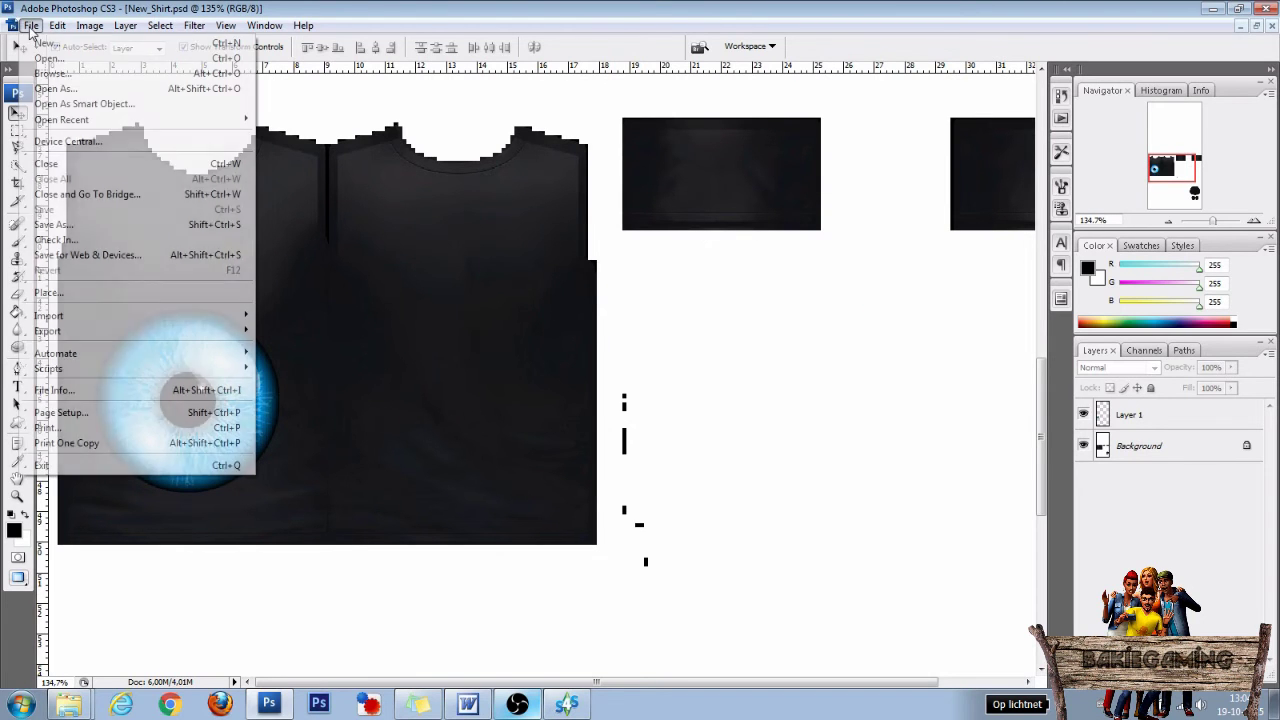
Export the shirt as a D3D/DDS texture named New_Shirt.dds.
click(31, 25)
click(56, 226)
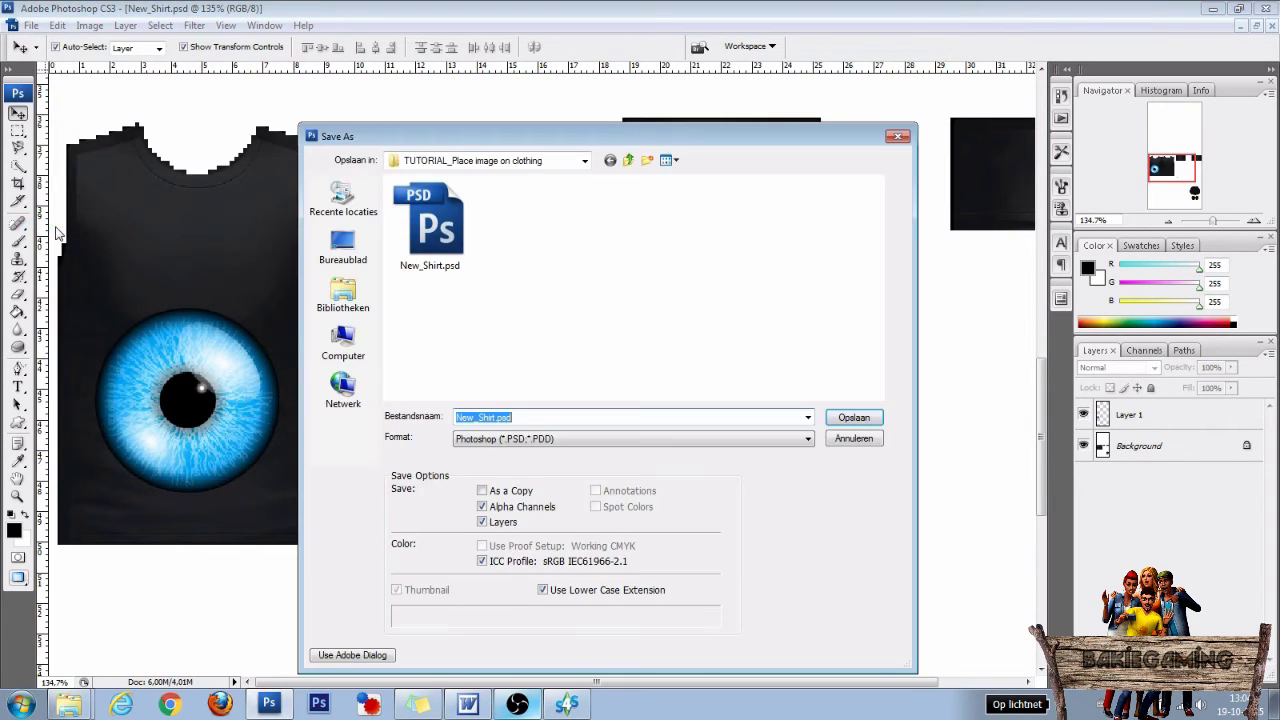
click(653, 439)
click(500, 486)
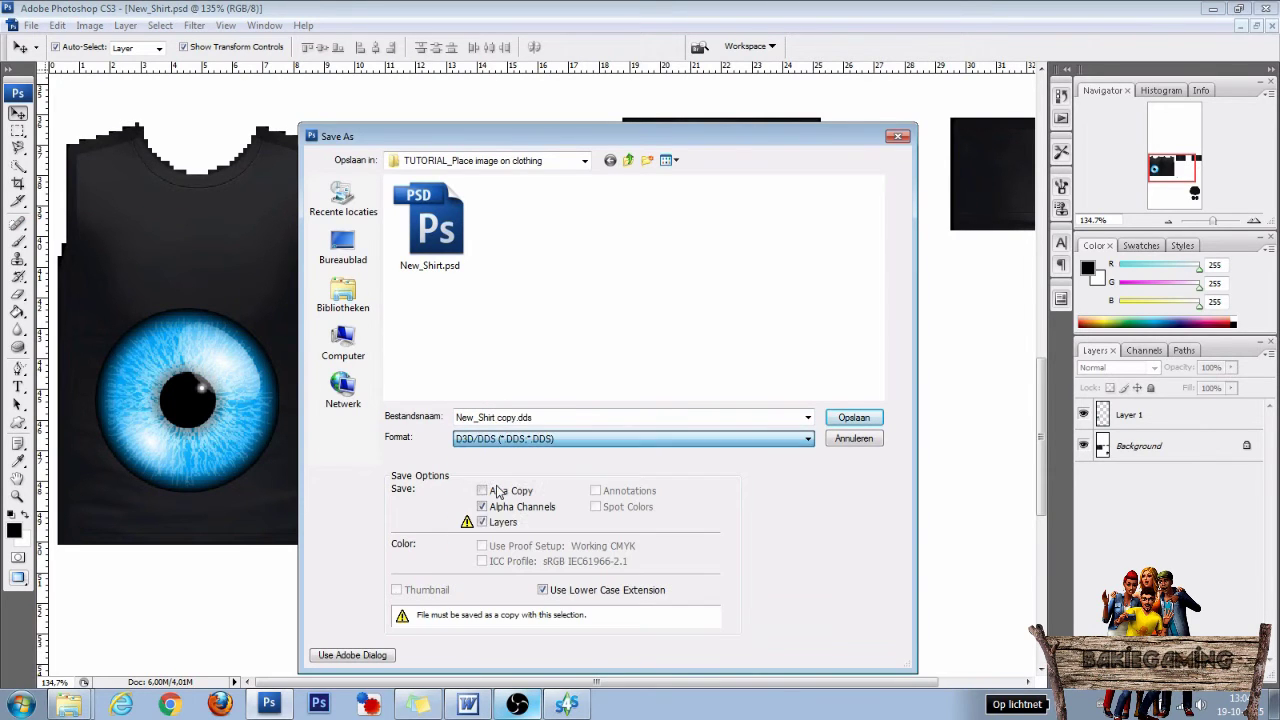
click(520, 417)
click(518, 417)
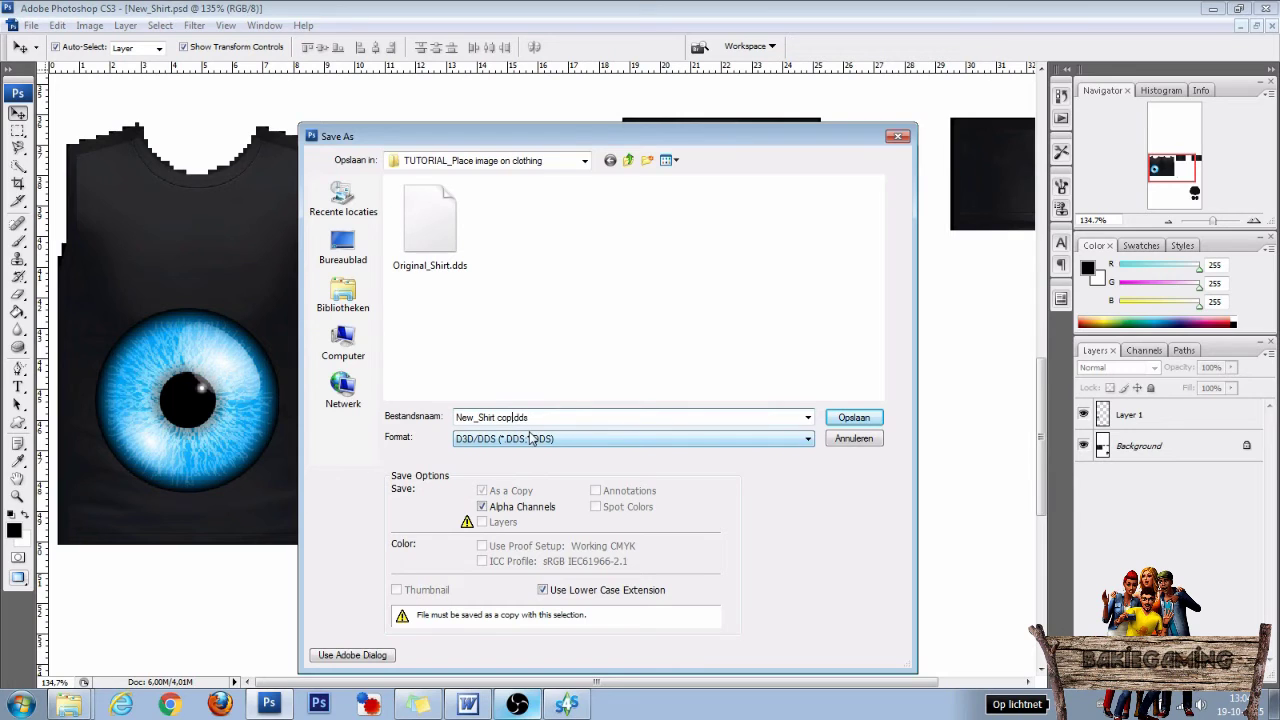
click(863, 424)
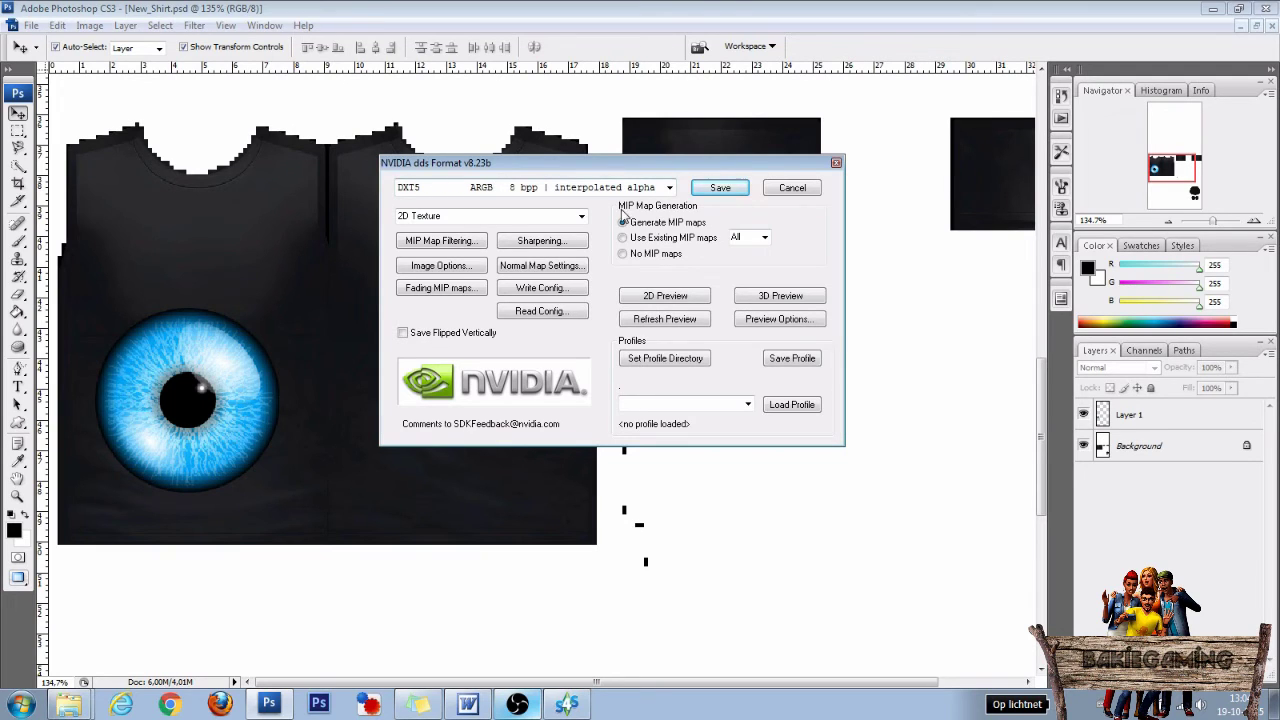
click(723, 189)
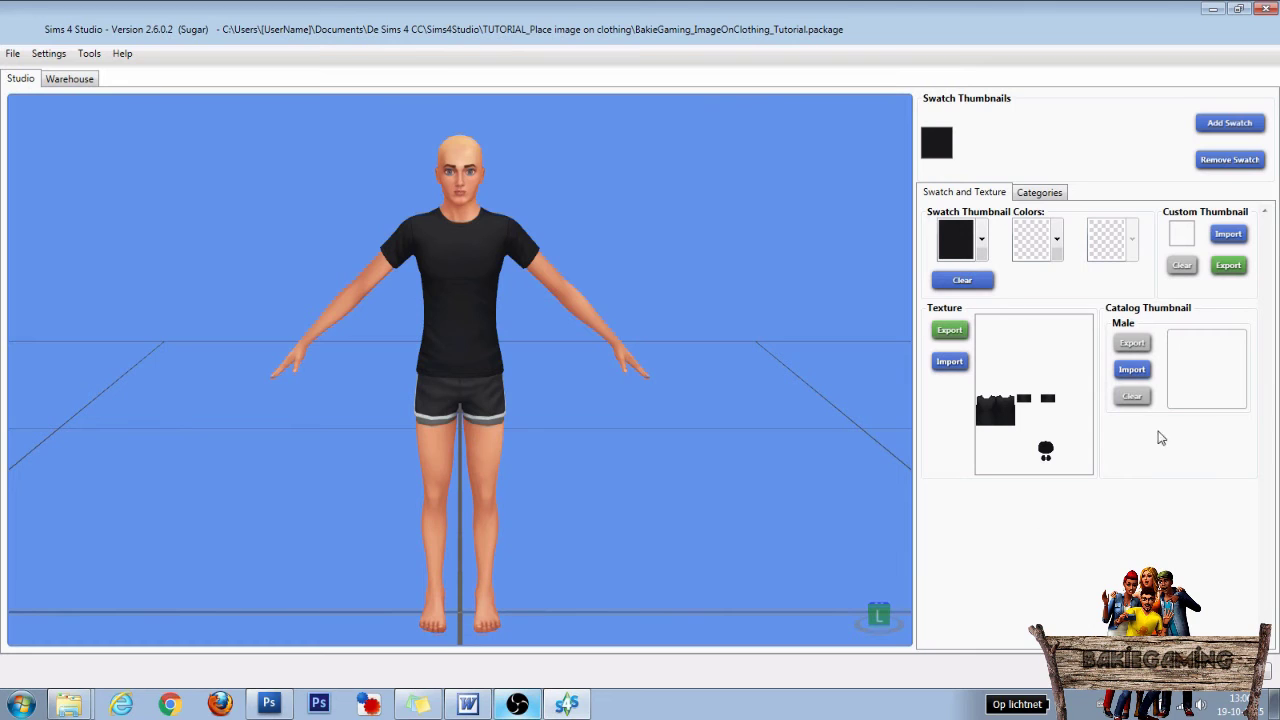
Import New_Shirt.dds as the tee's texture.
click(950, 366)
click(616, 264)
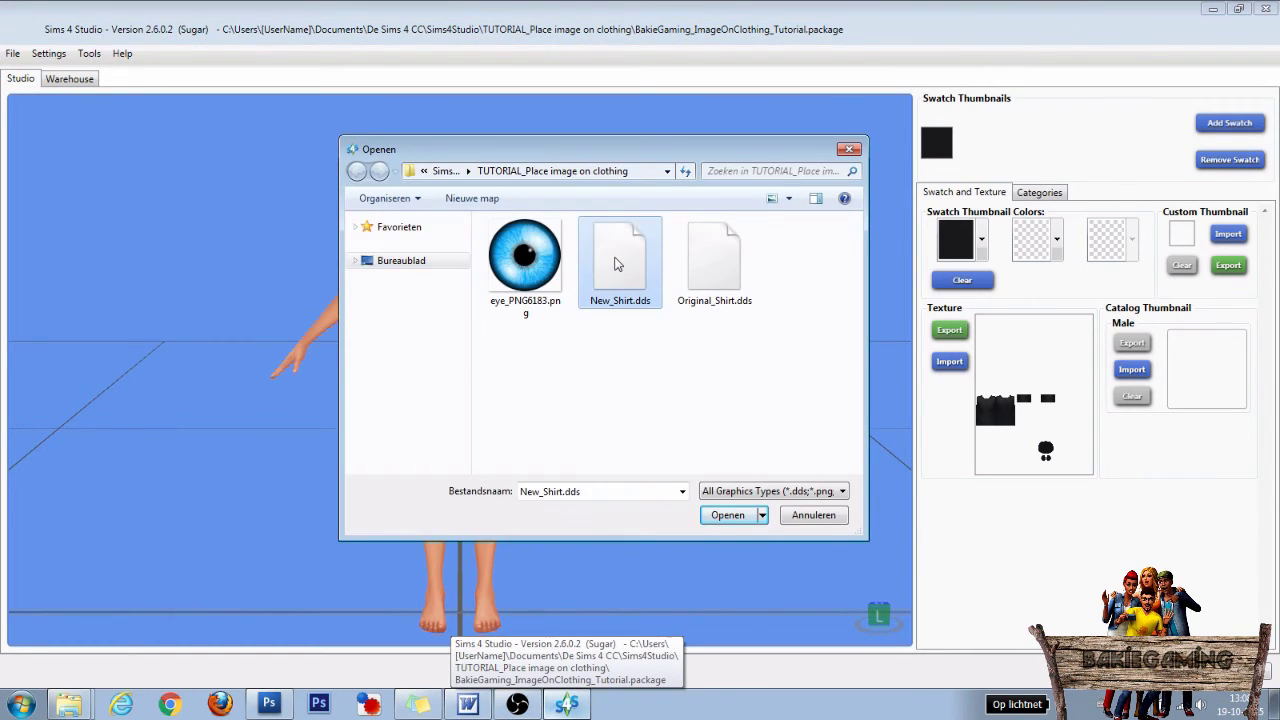
click(727, 516)
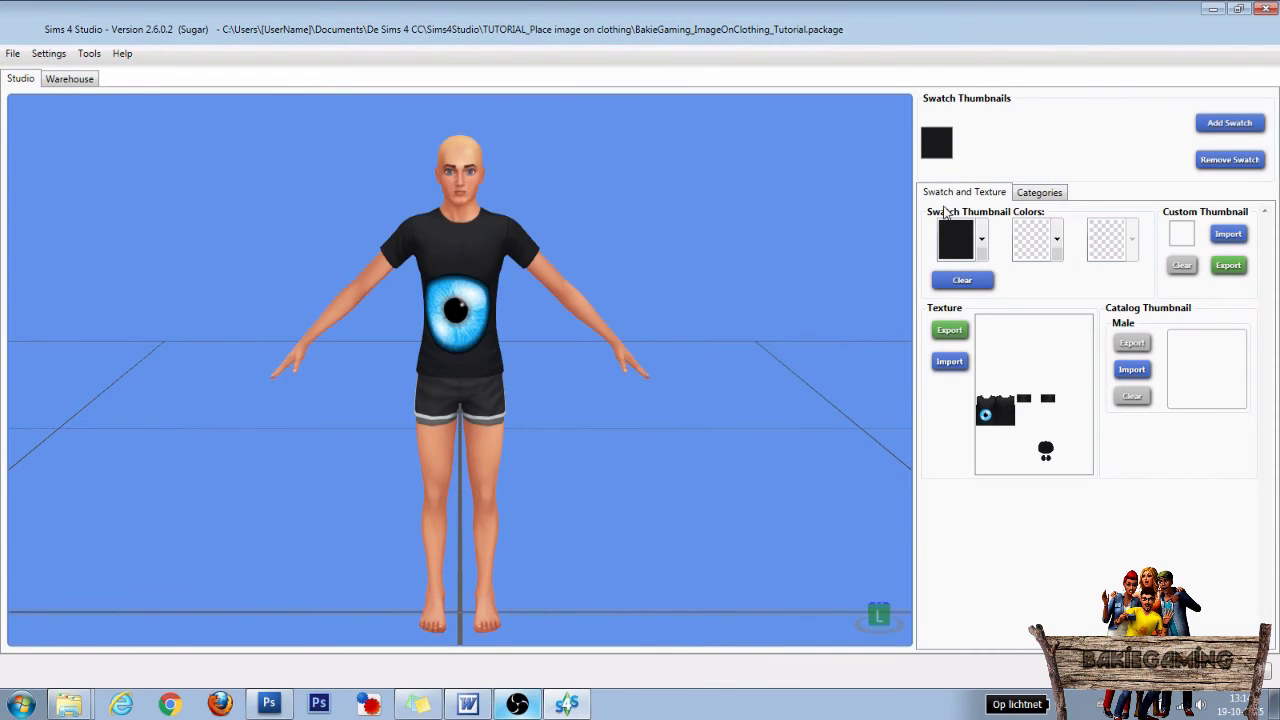
Set the second swatch thumbnail colour to the viewport's eye blue with the eyedropper.
click(1032, 245)
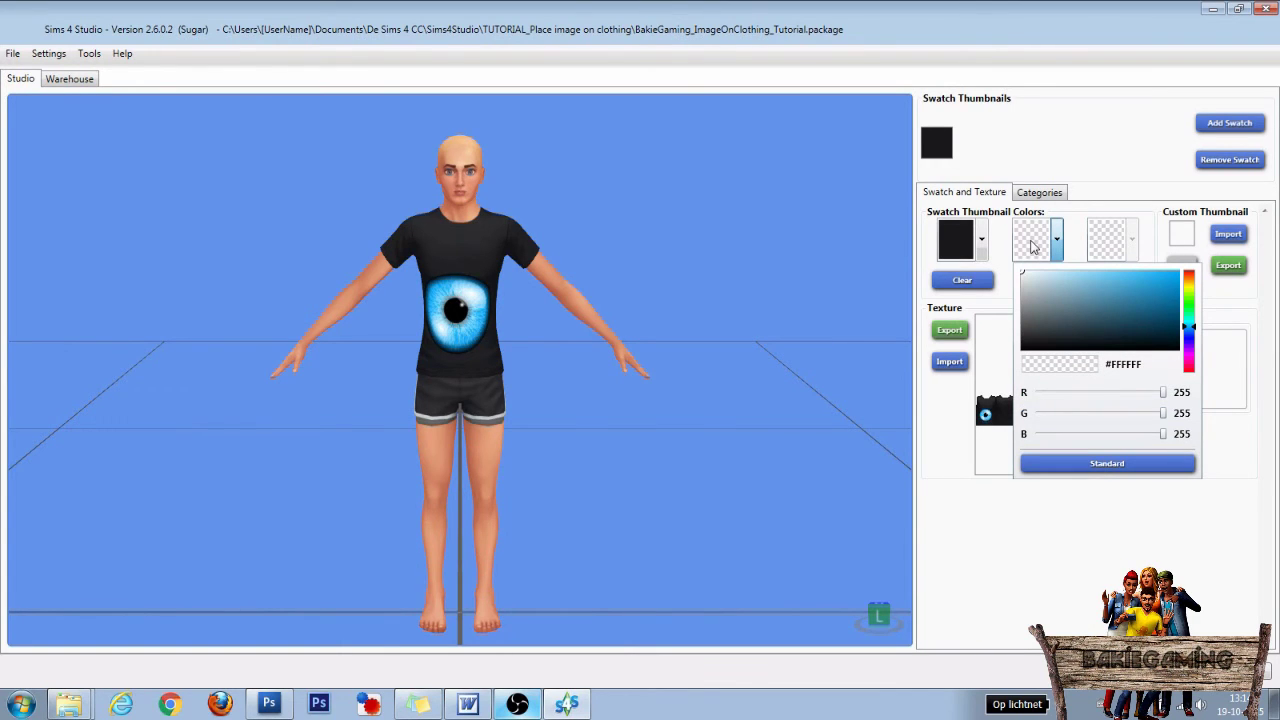
click(1036, 238)
click(625, 267)
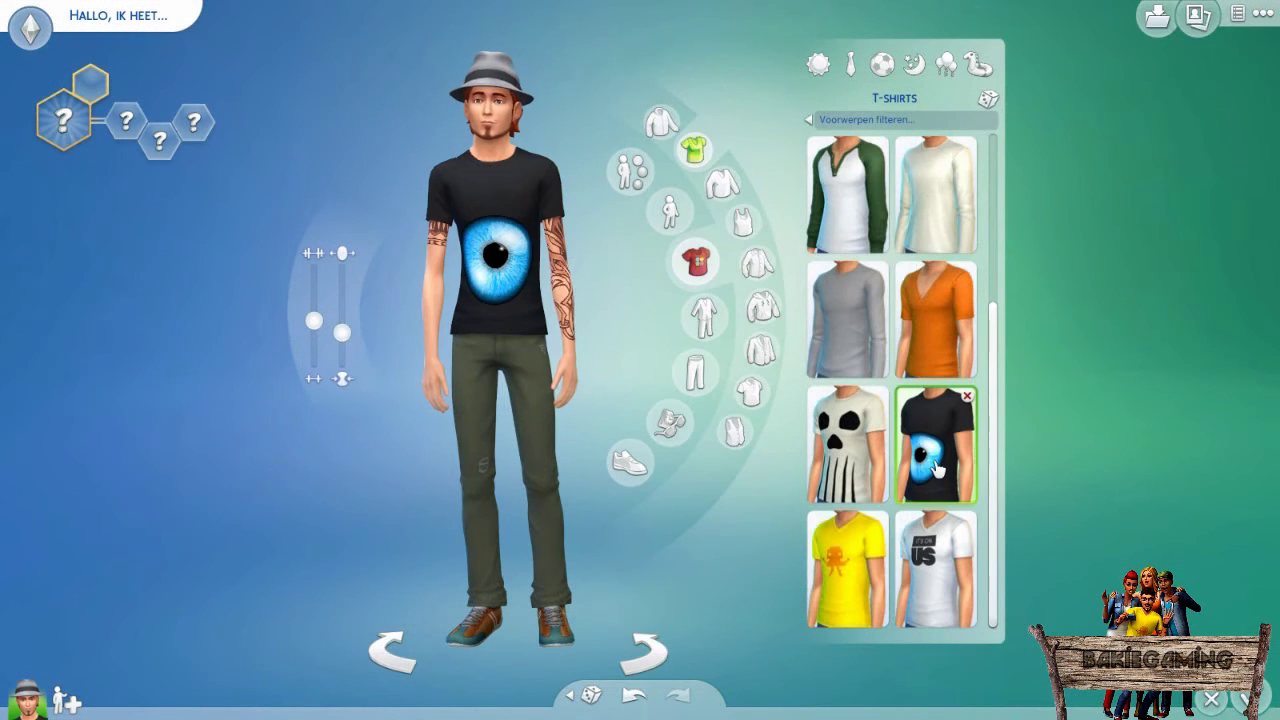
mouse_move(847, 440)
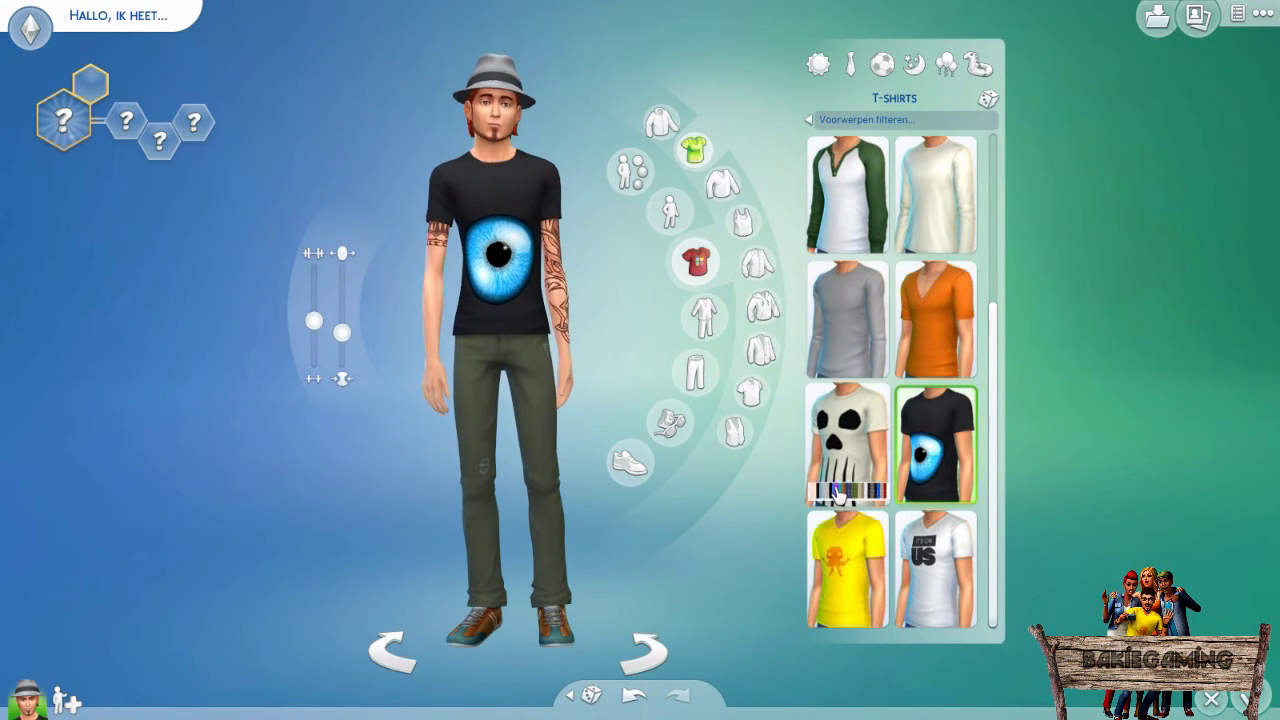
click(849, 517)
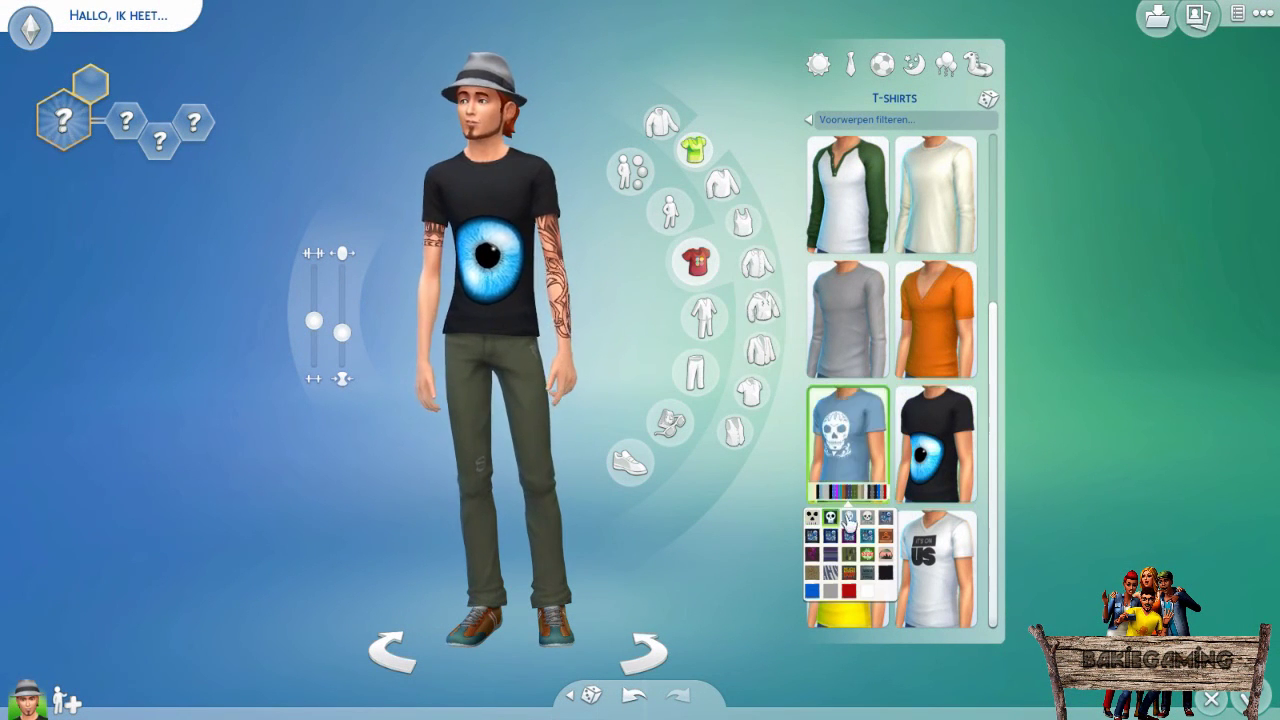
click(867, 517)
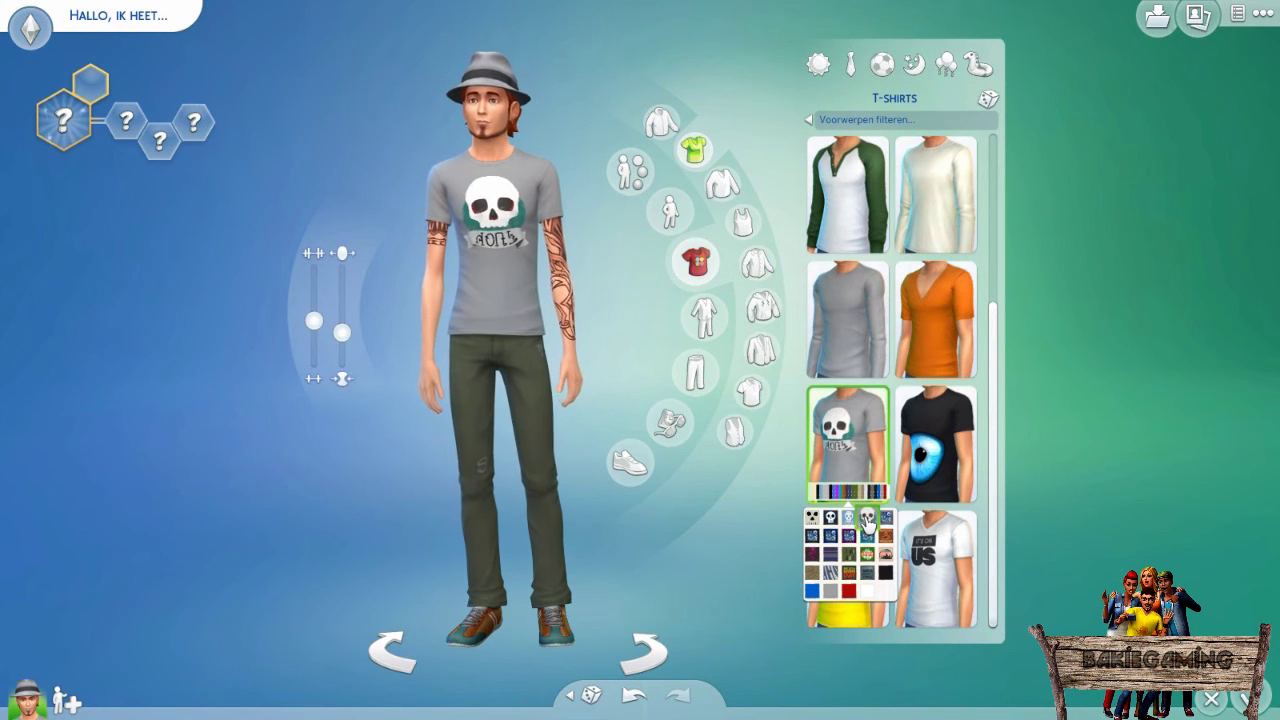
click(930, 462)
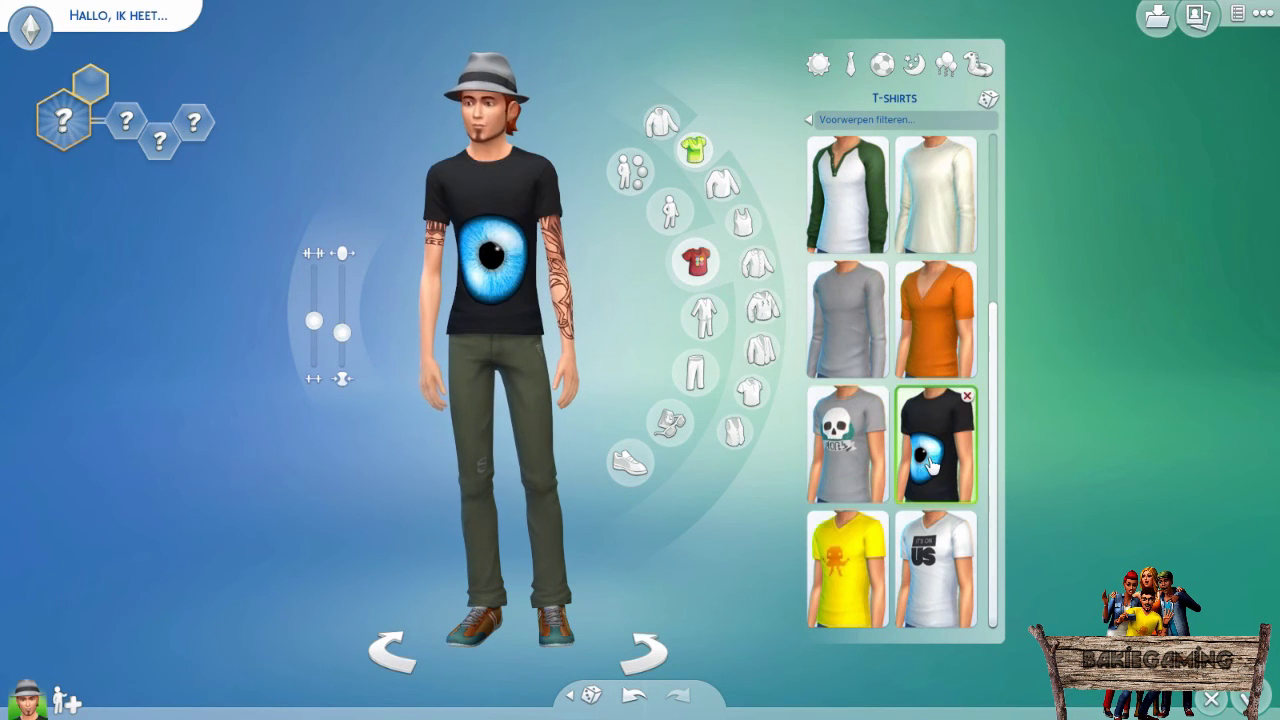